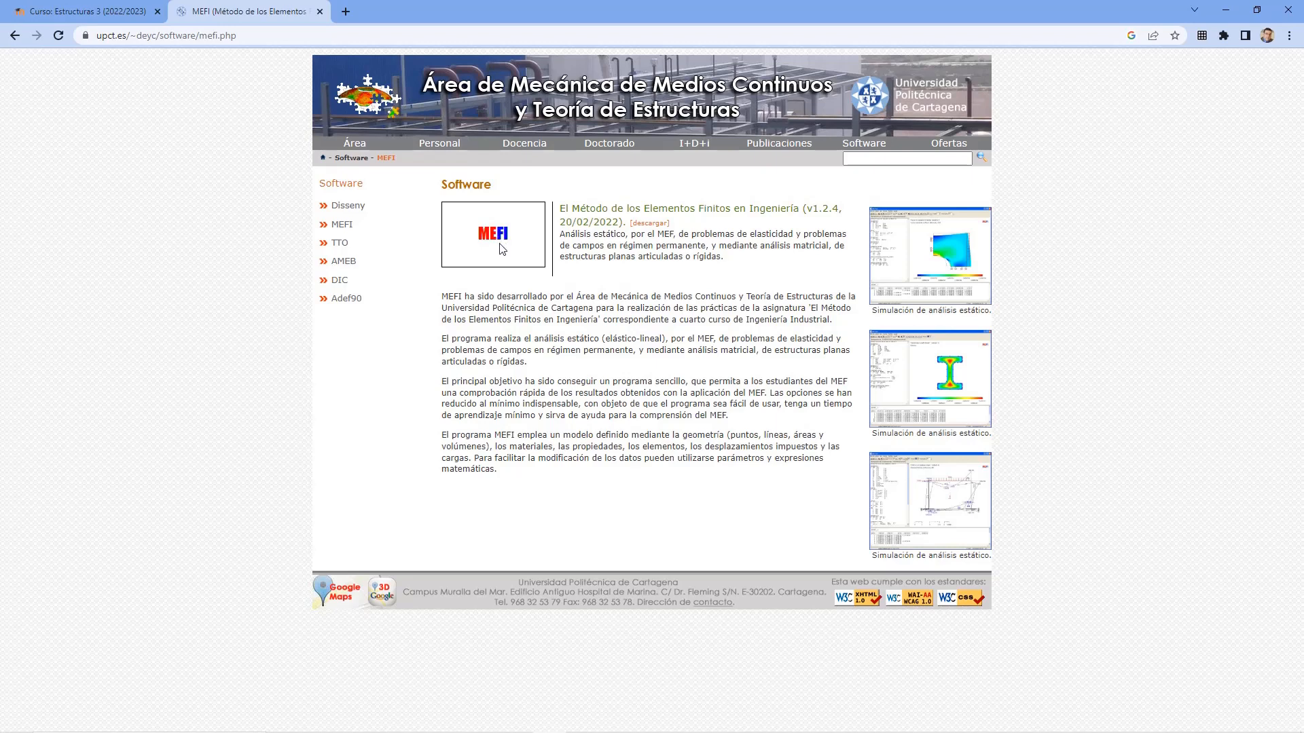
Find the gabled frame model "Modelo de pórtico con cubierta a dos aguas" on the Moodle course page and open its link options
click(84, 15)
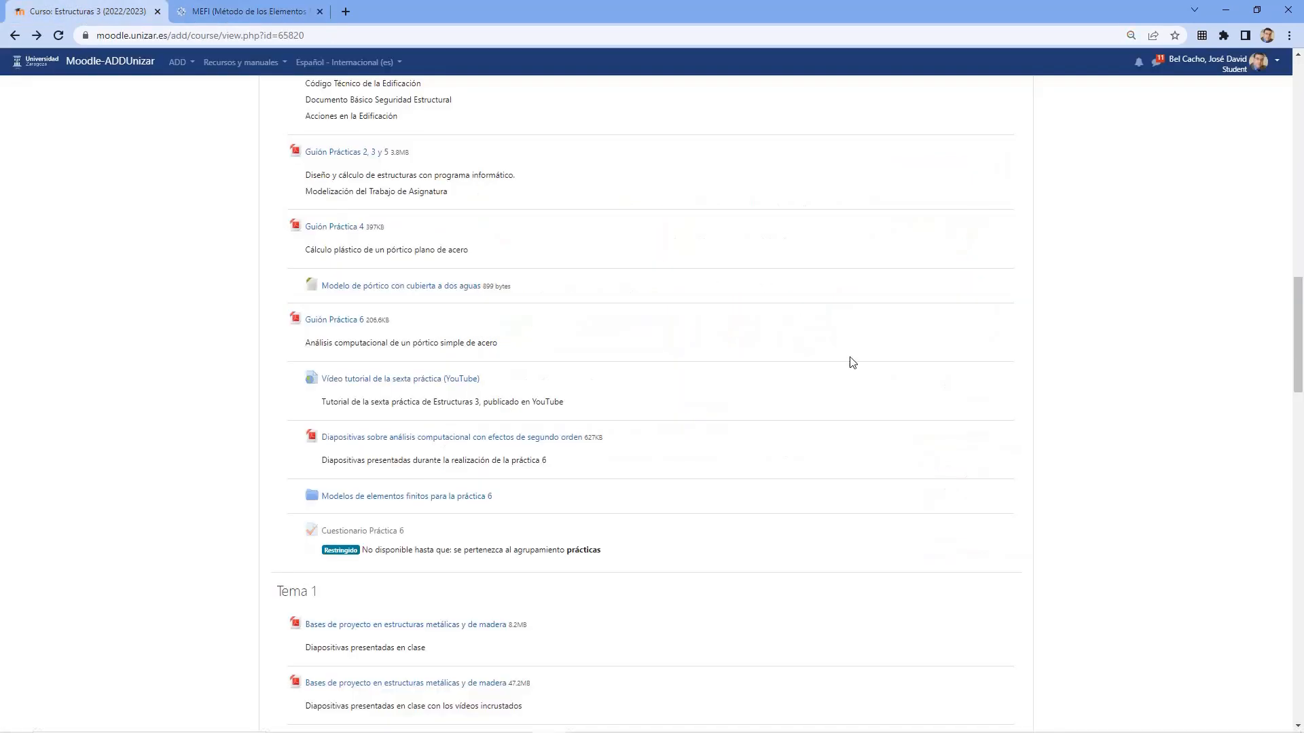
scroll(851, 361, up, 7)
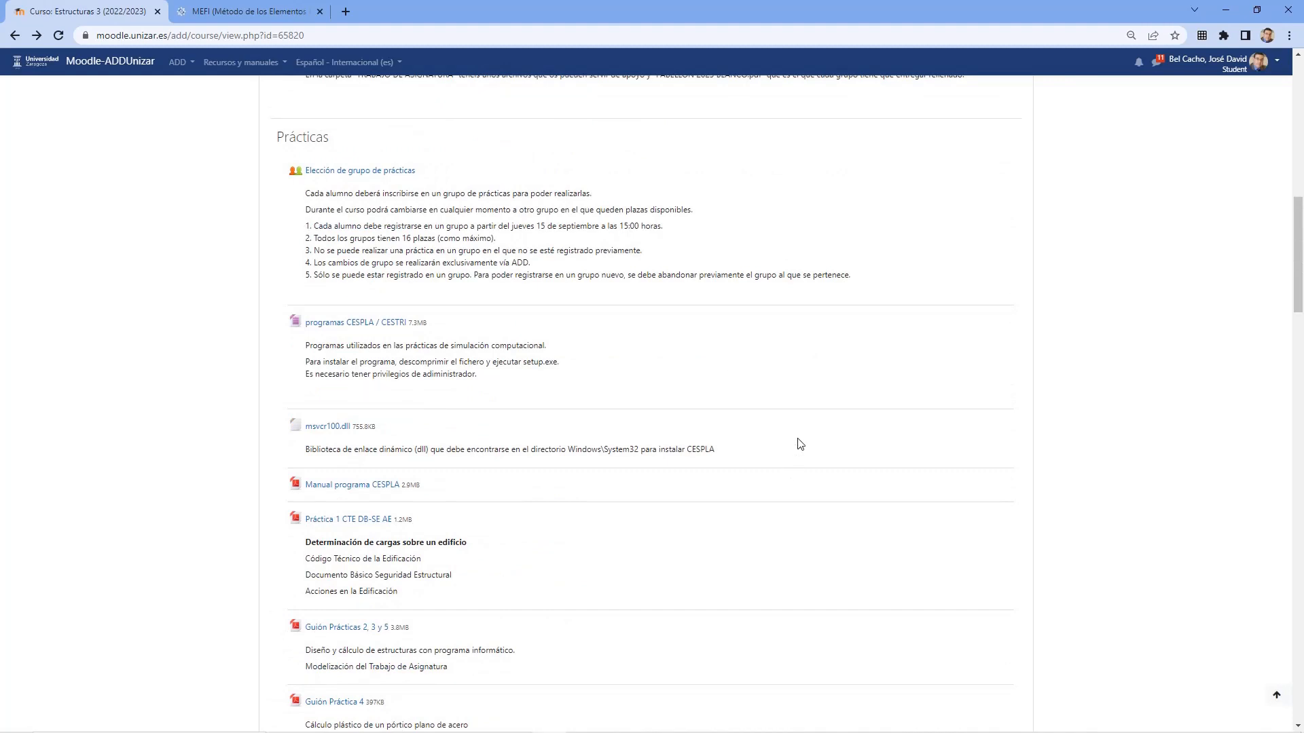
scroll(800, 442, down, 2)
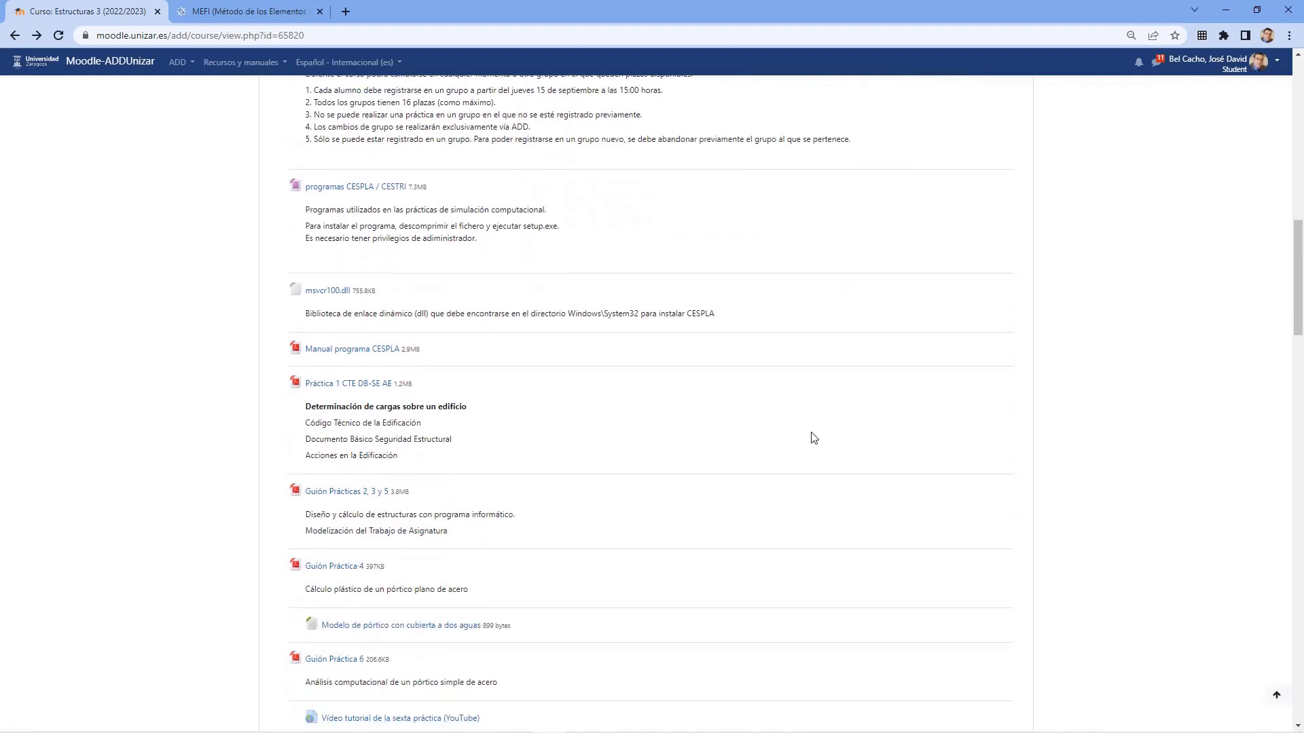
scroll(815, 437, down, 4)
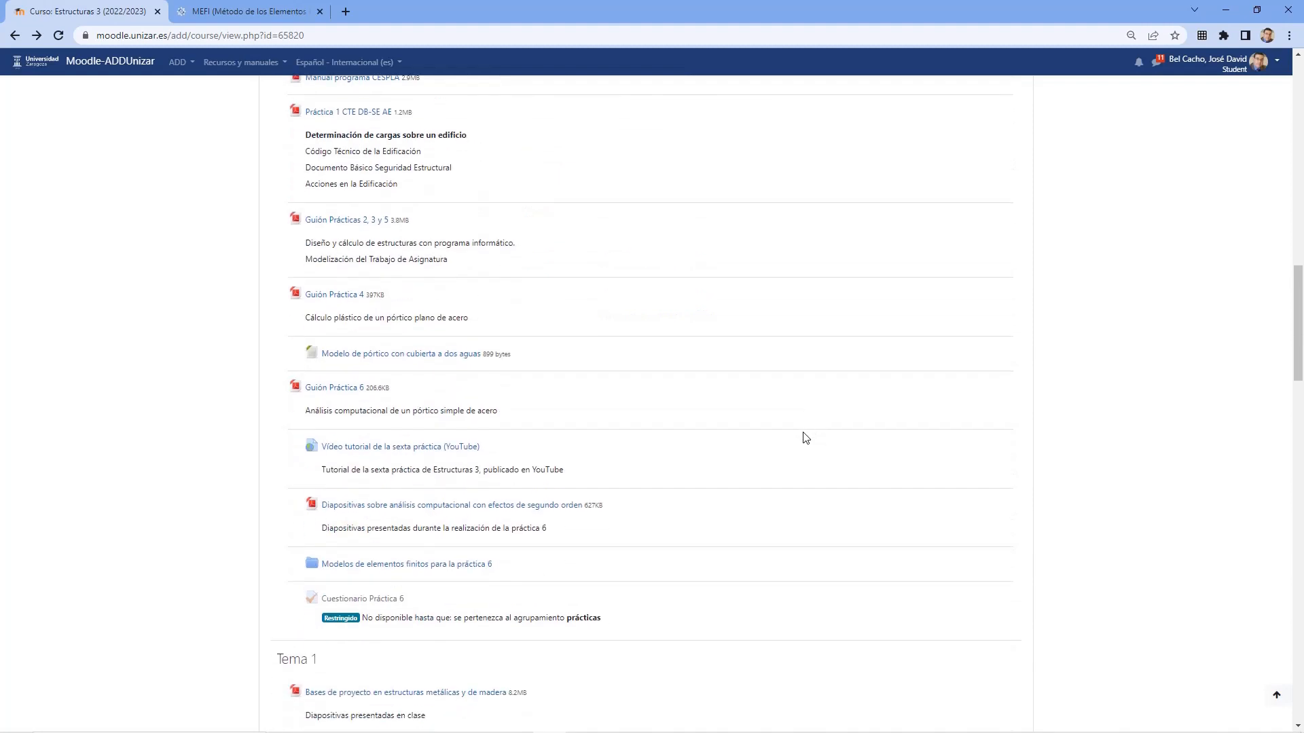
right_click(348, 359)
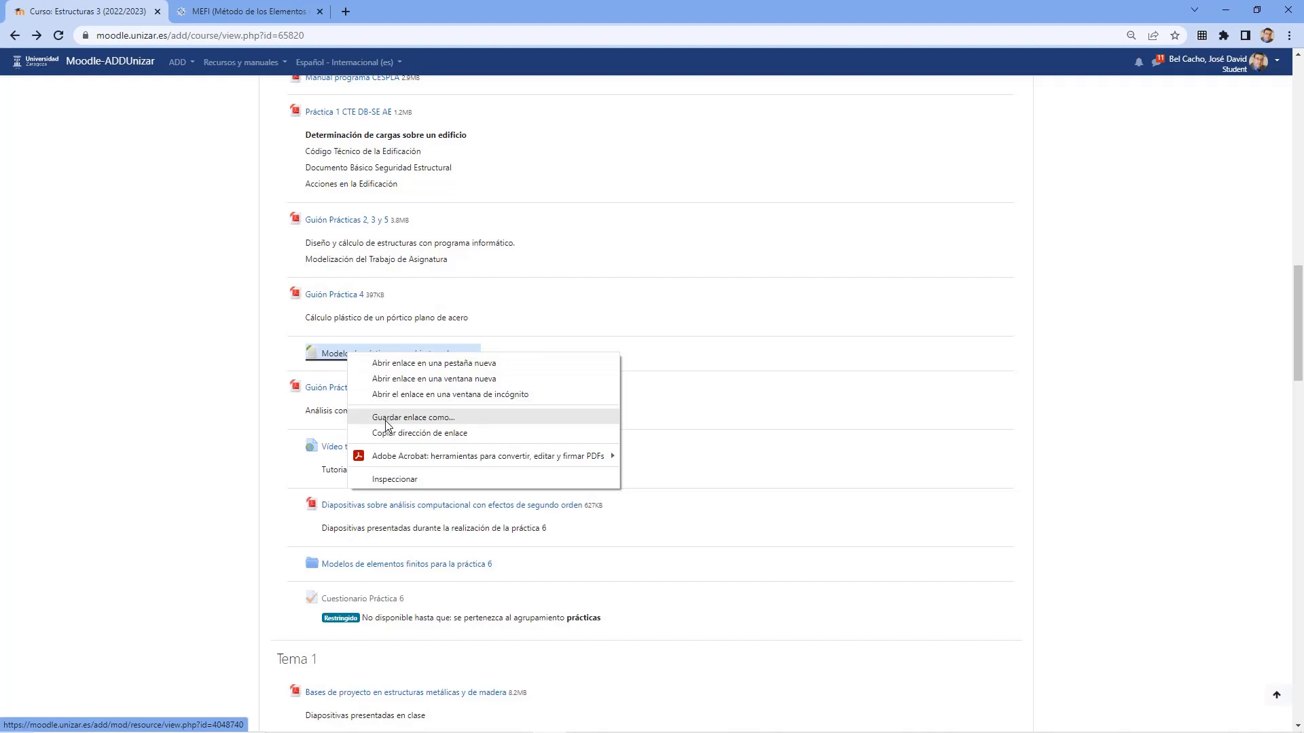
Switch to the P4 cálculo plástico folder in File Explorer and open E3.Practica 4.mefi in a maximized MEFI window
key(alt+Tab)
key(alt+Tab)
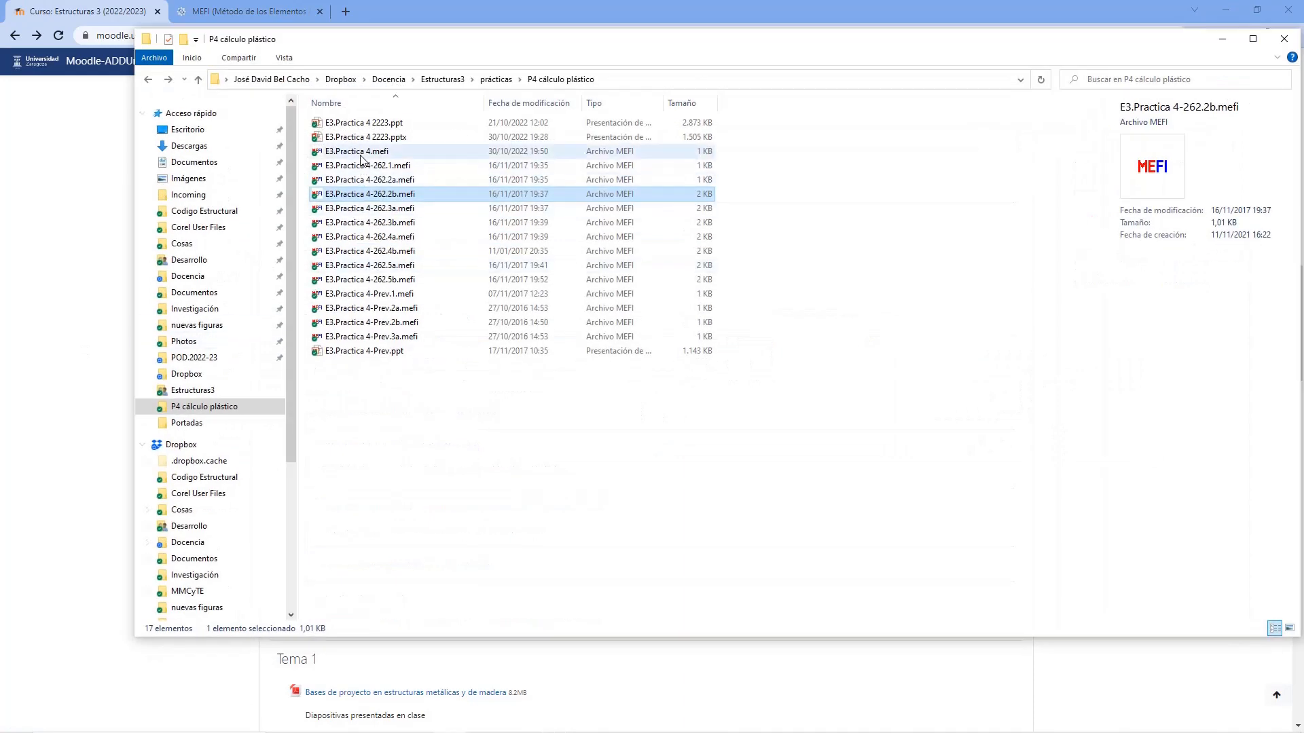
click(362, 154)
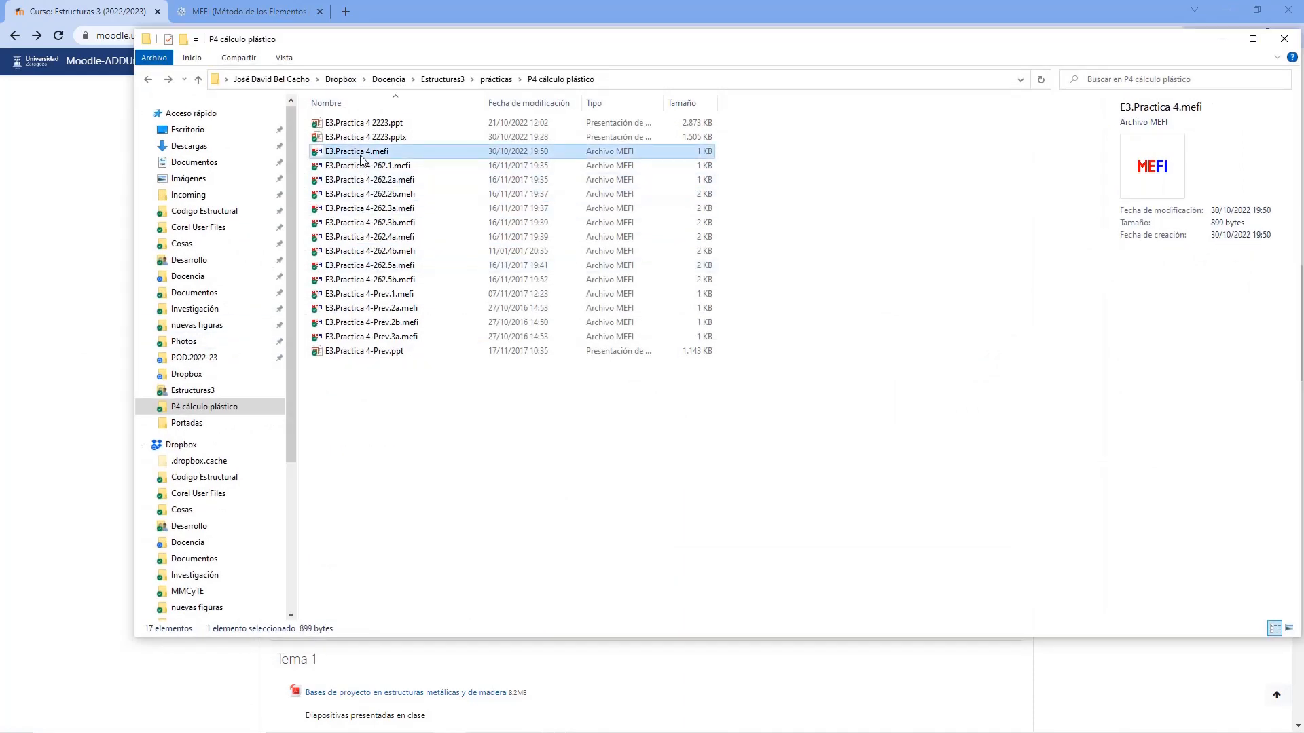
double_click(347, 153)
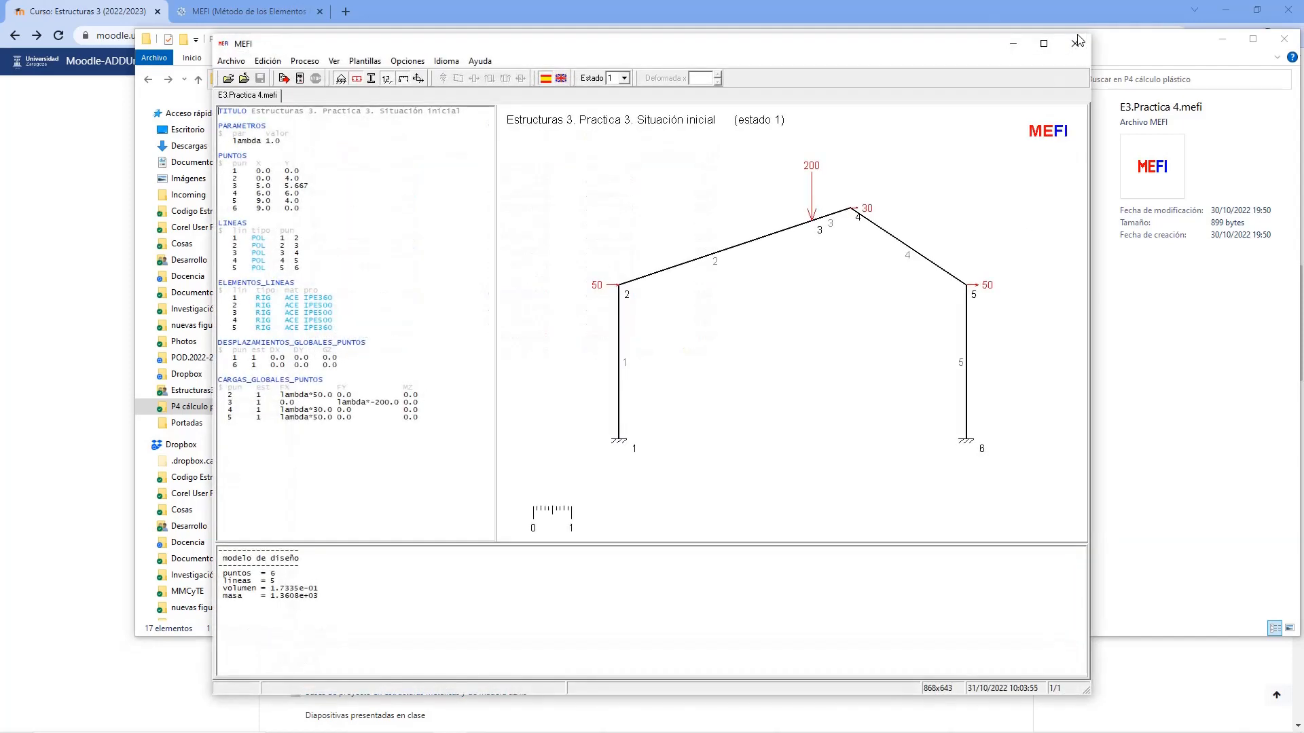
click(1044, 43)
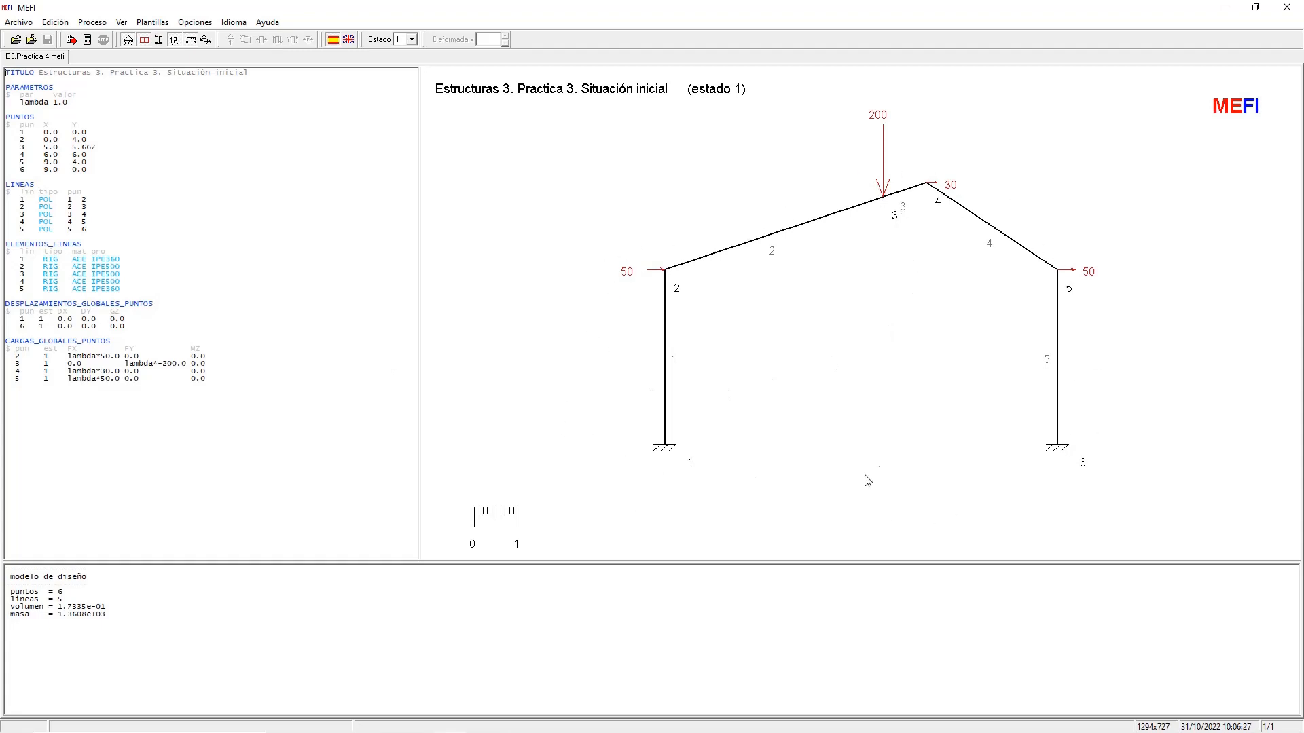
Run the analysis of the initial frame and hide the deformed shape, leaving the bending moment diagram
double_click(106, 258)
drag(105, 274, 127, 273)
click(88, 40)
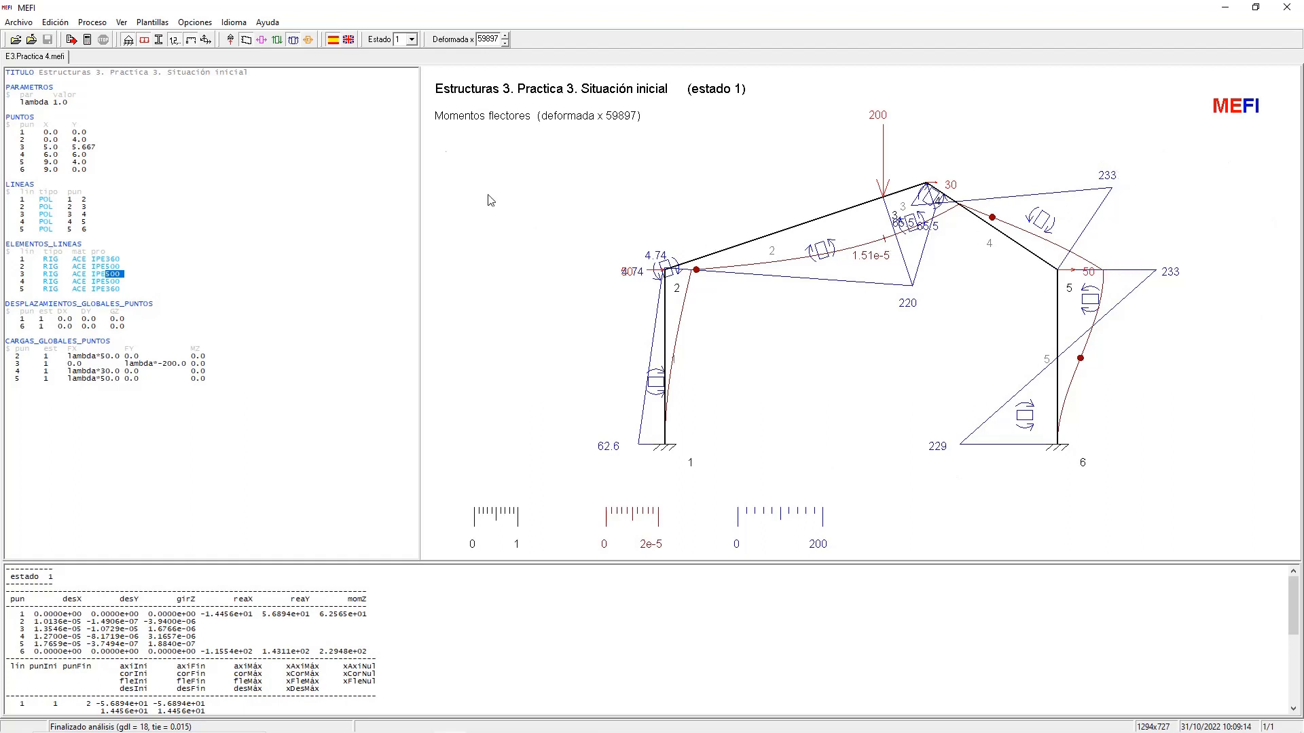
click(246, 40)
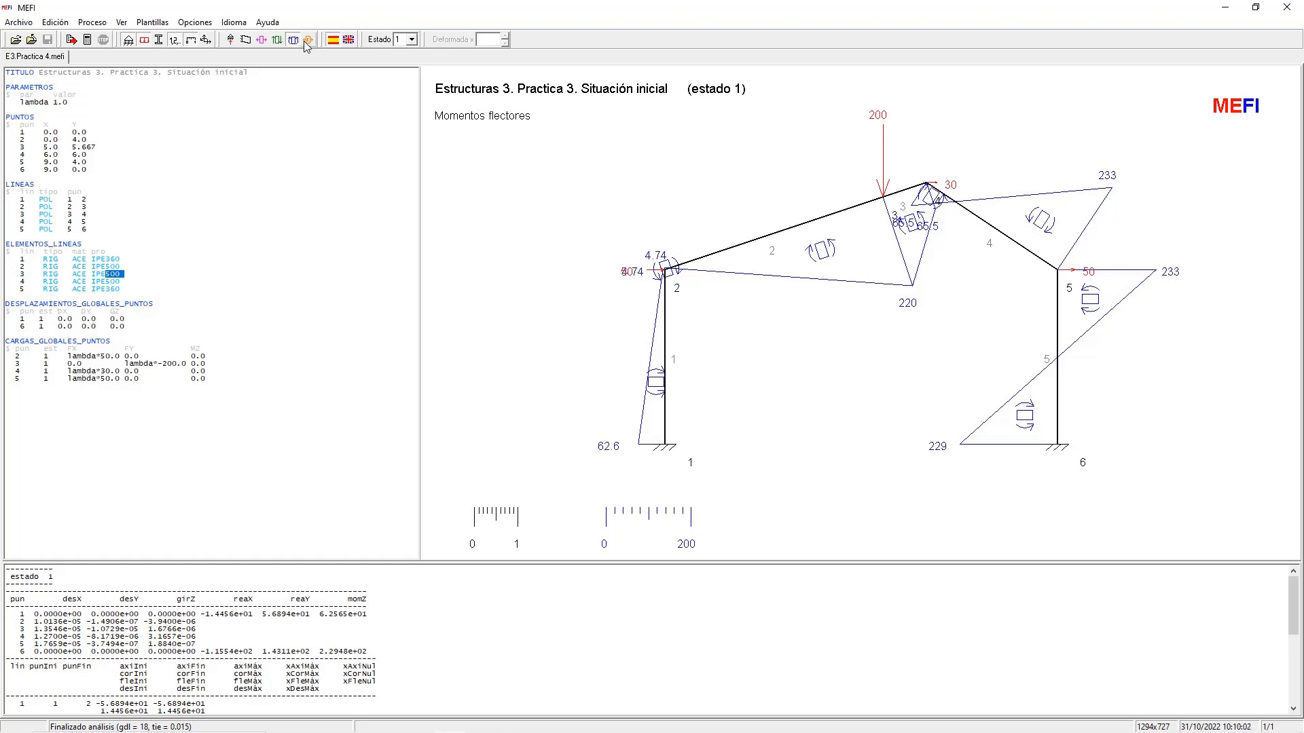
Examine the frame's axial force, shear force and von Mises stress diagrams one after another, ending on the bending moments
click(261, 39)
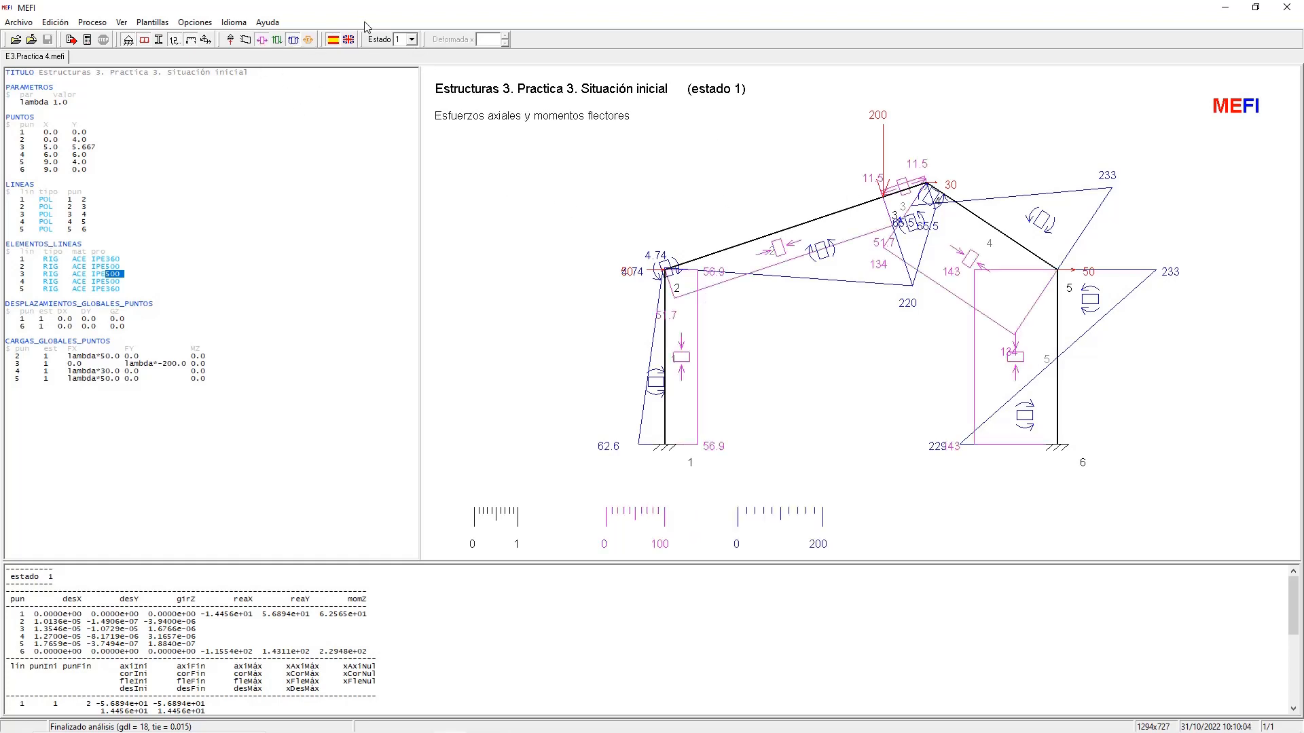
click(293, 40)
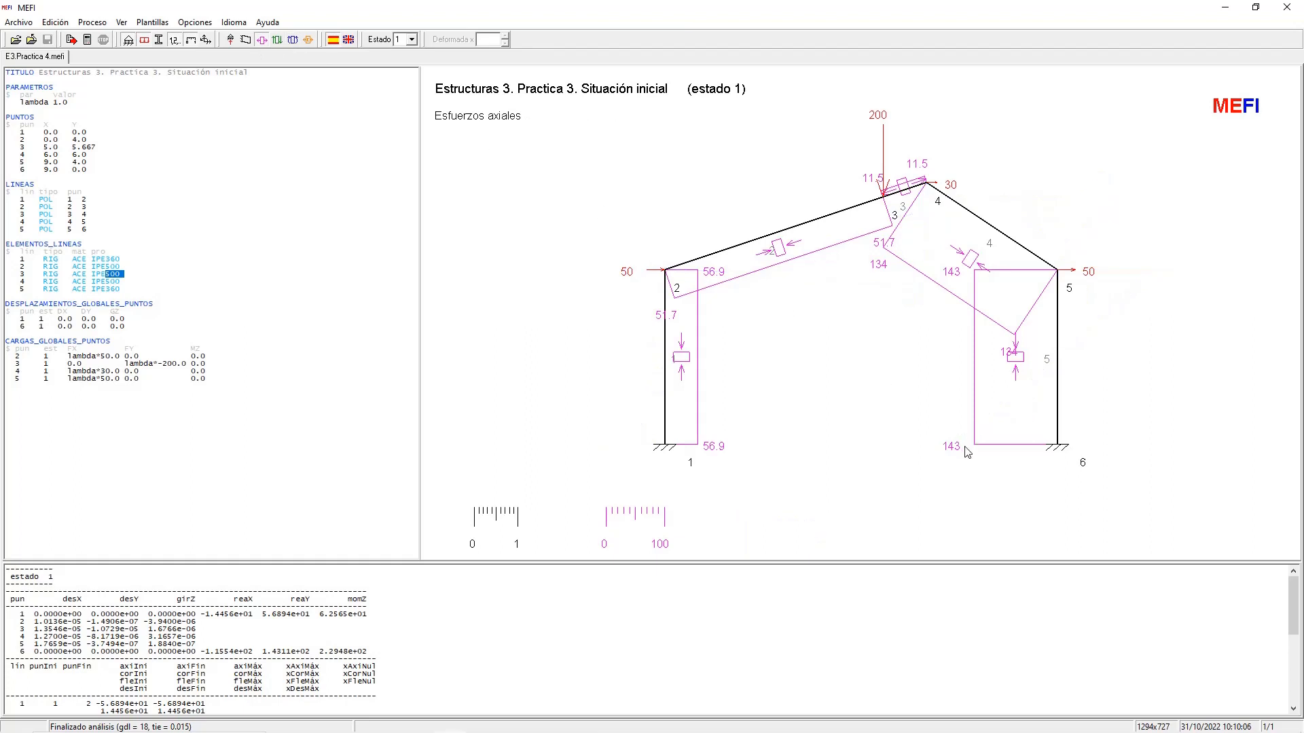
click(278, 40)
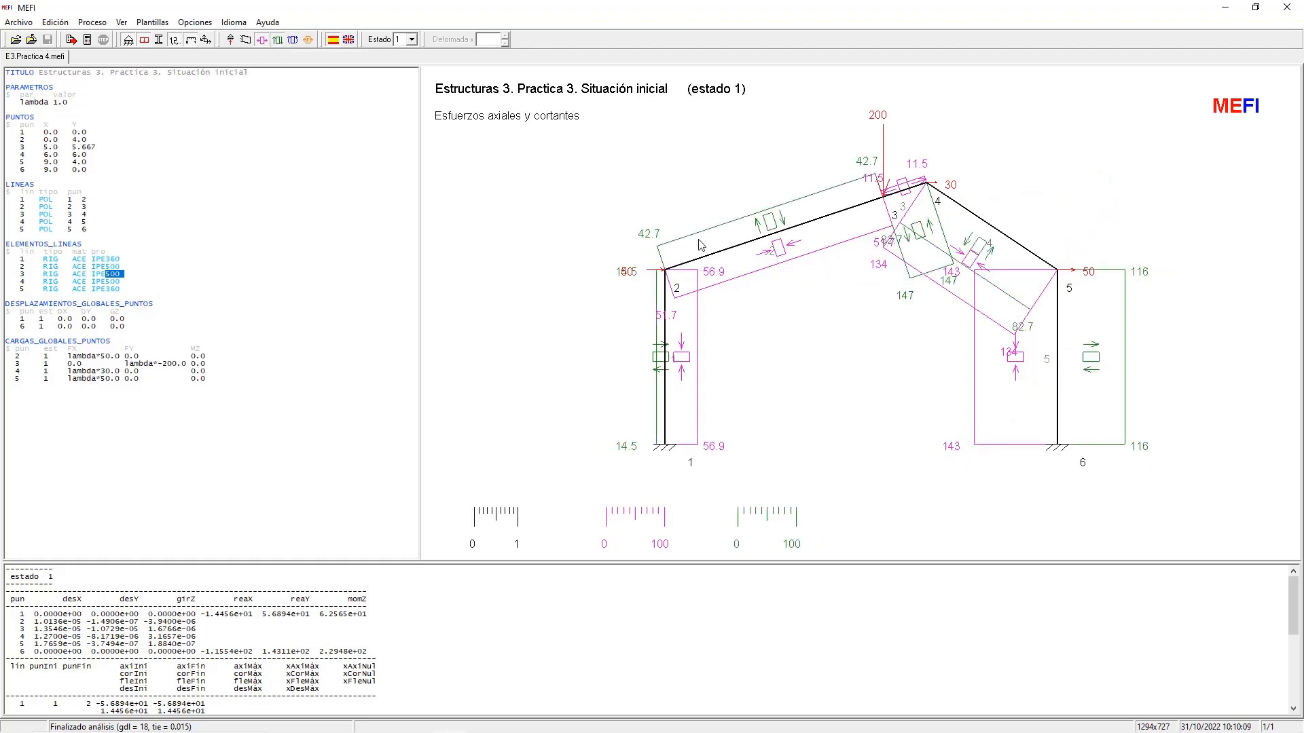
click(262, 41)
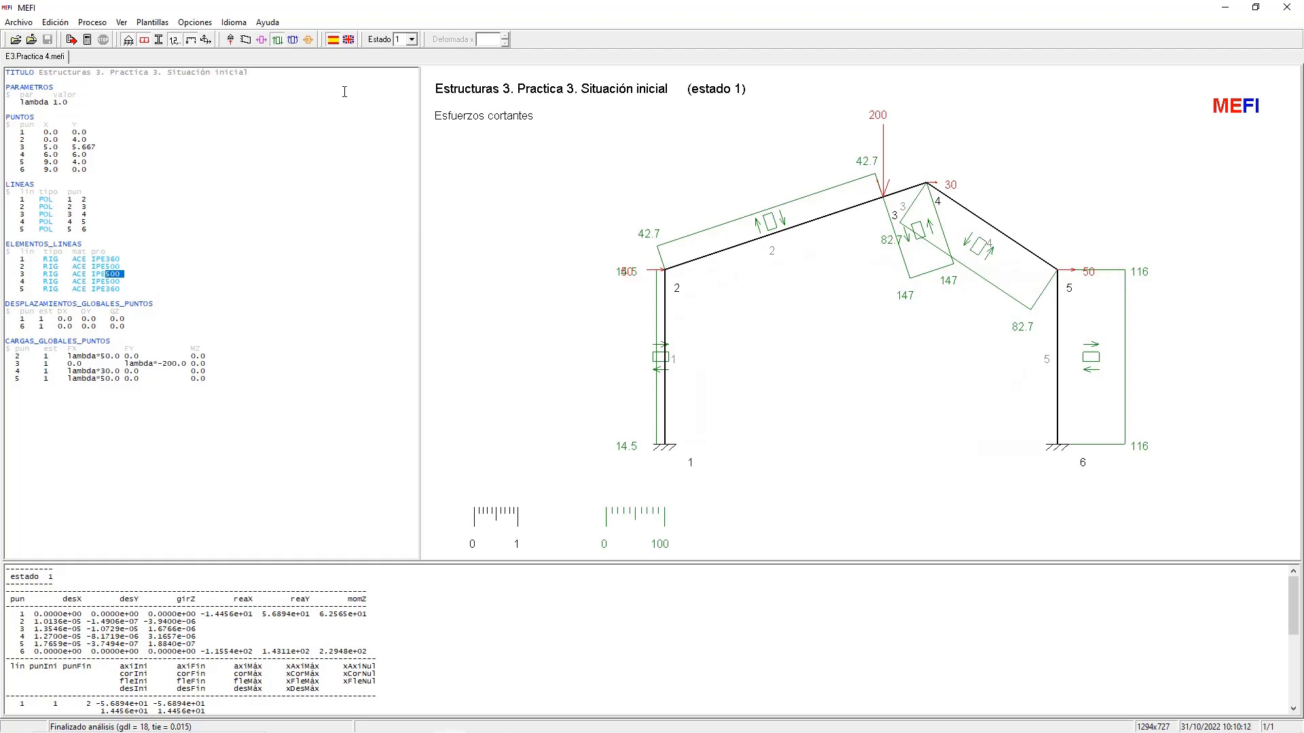
click(308, 40)
click(278, 41)
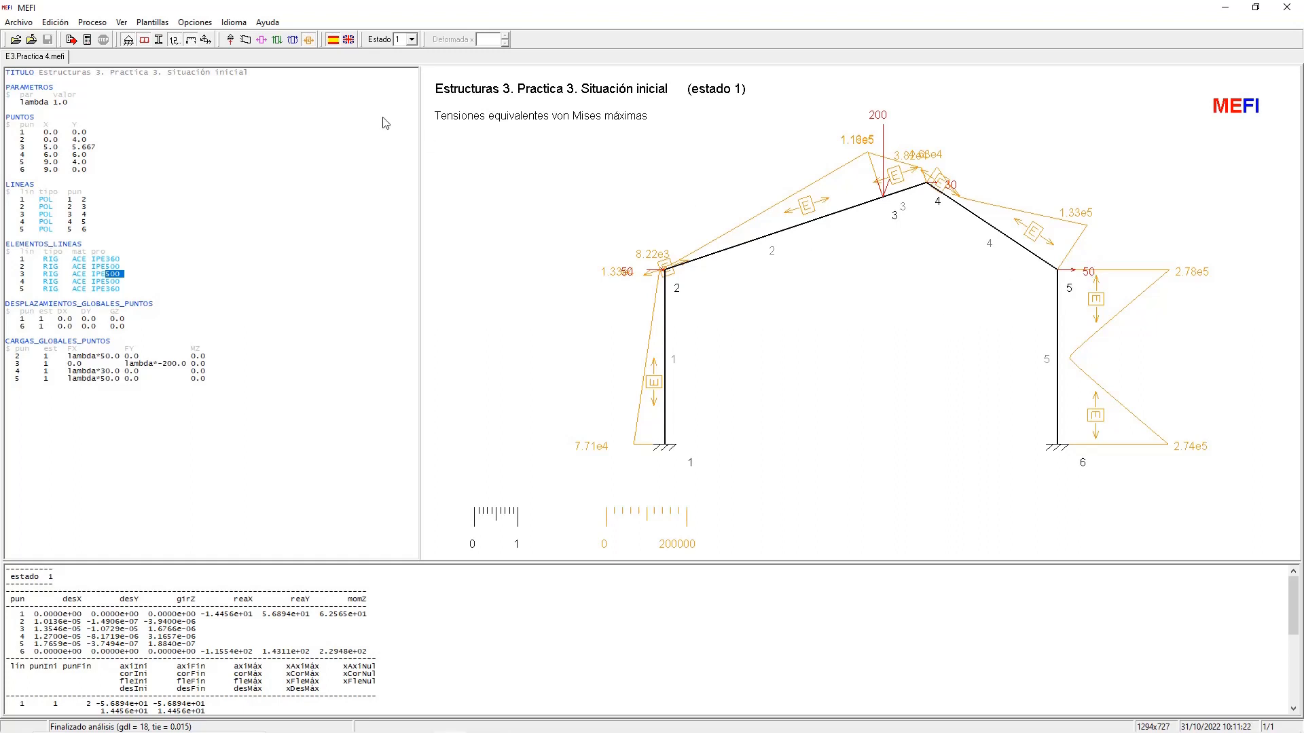
click(293, 39)
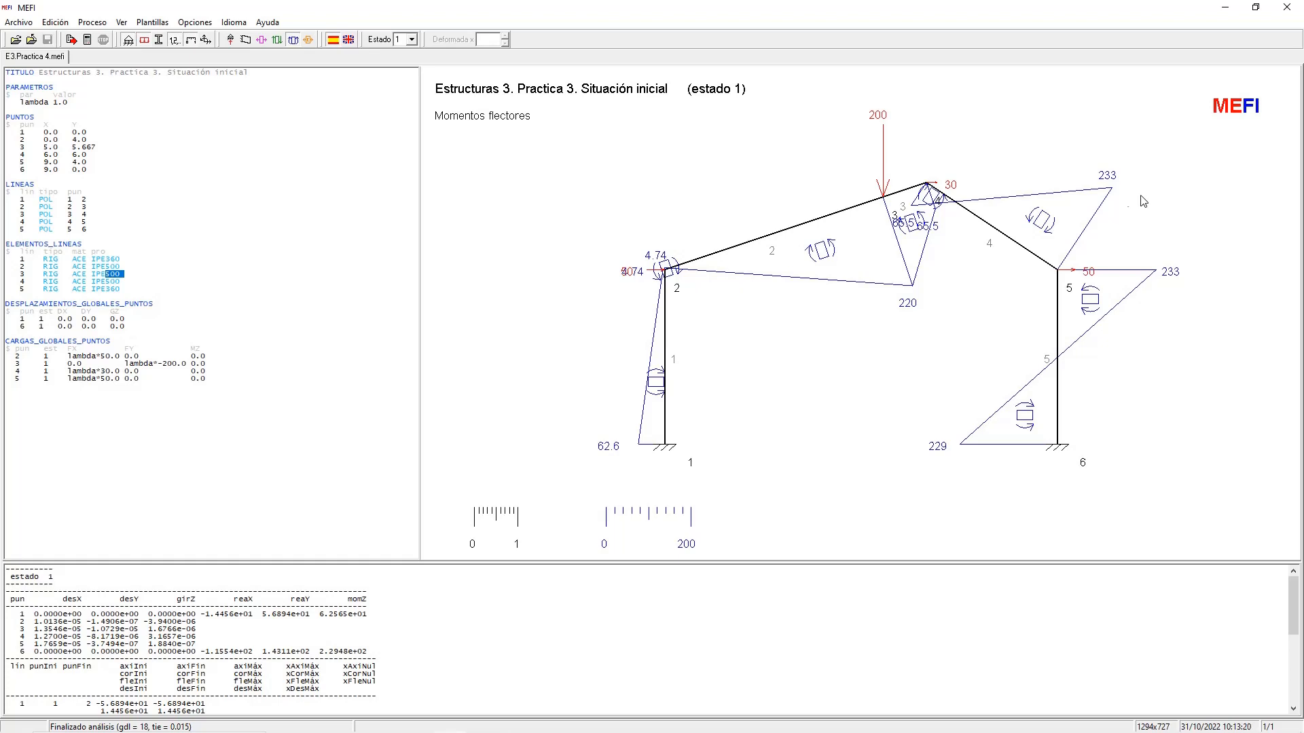
Set the lambda parameter to 1.15, rerun the analysis and display the bending moments without the deformed shape
double_click(65, 102)
text(15)
click(70, 39)
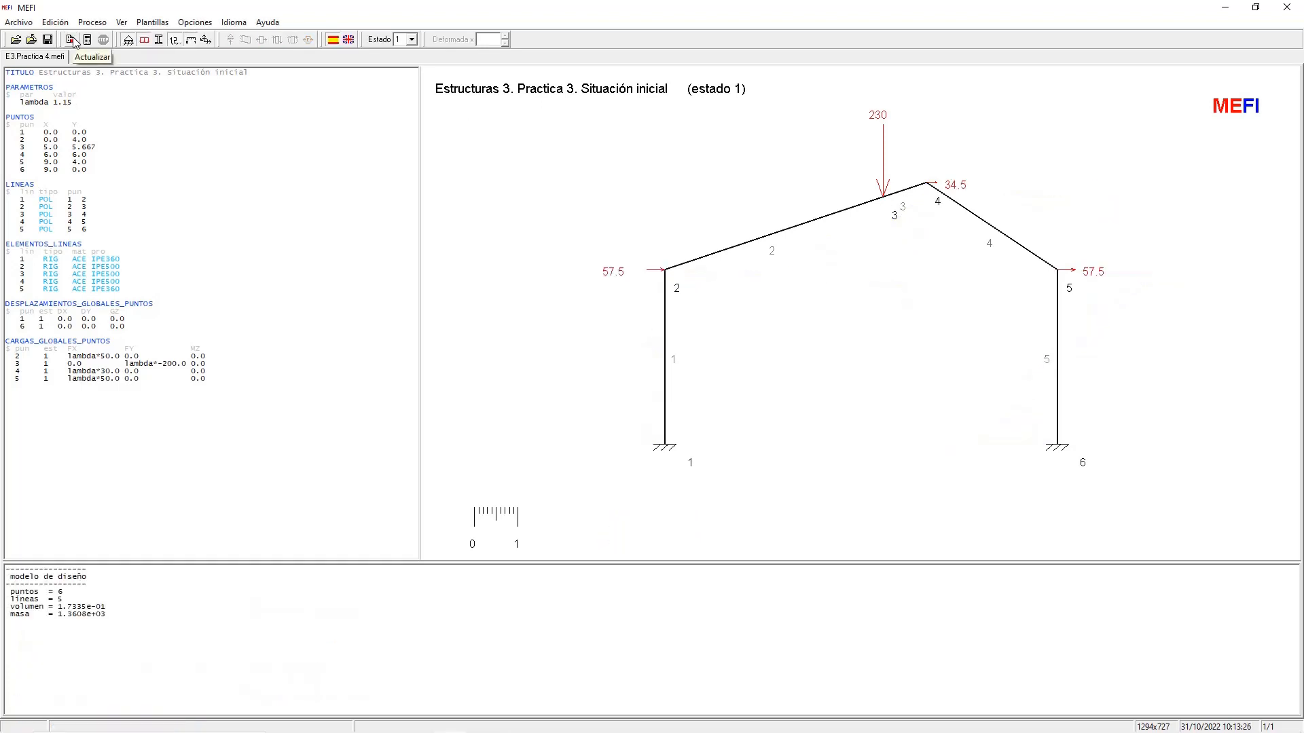
click(87, 40)
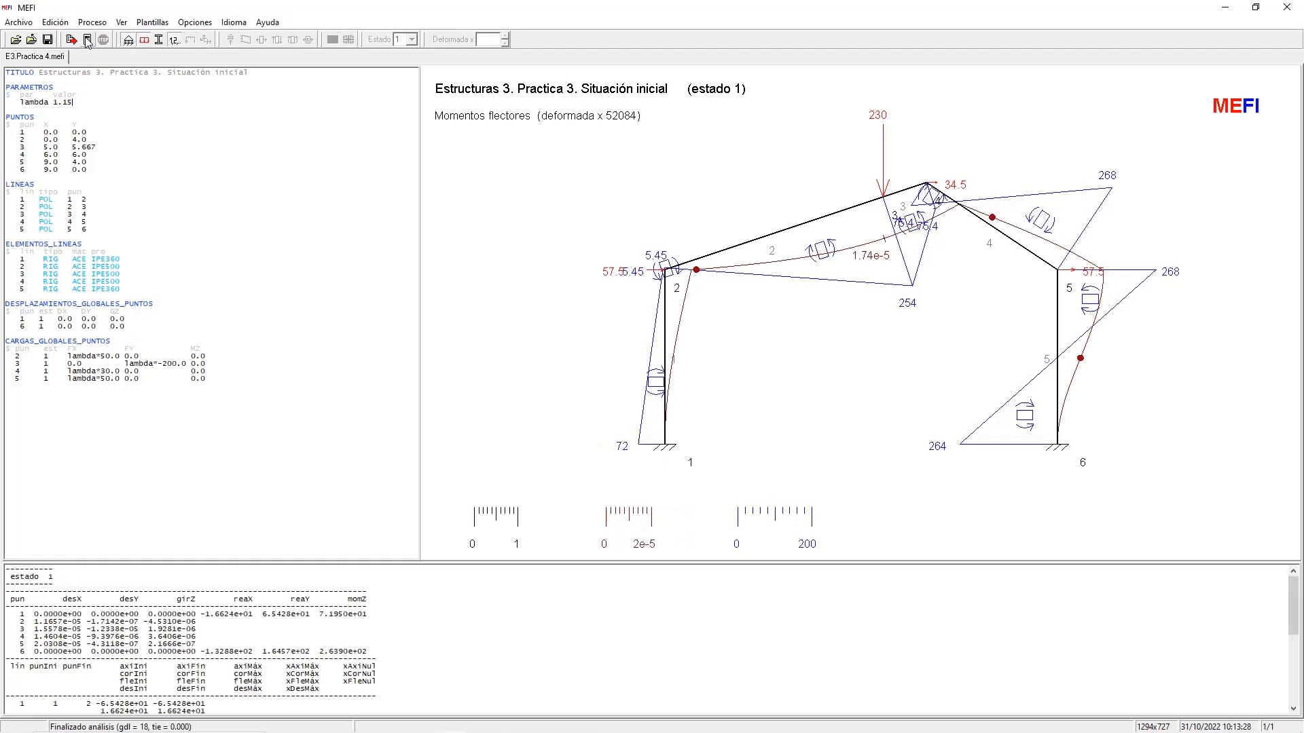
click(246, 40)
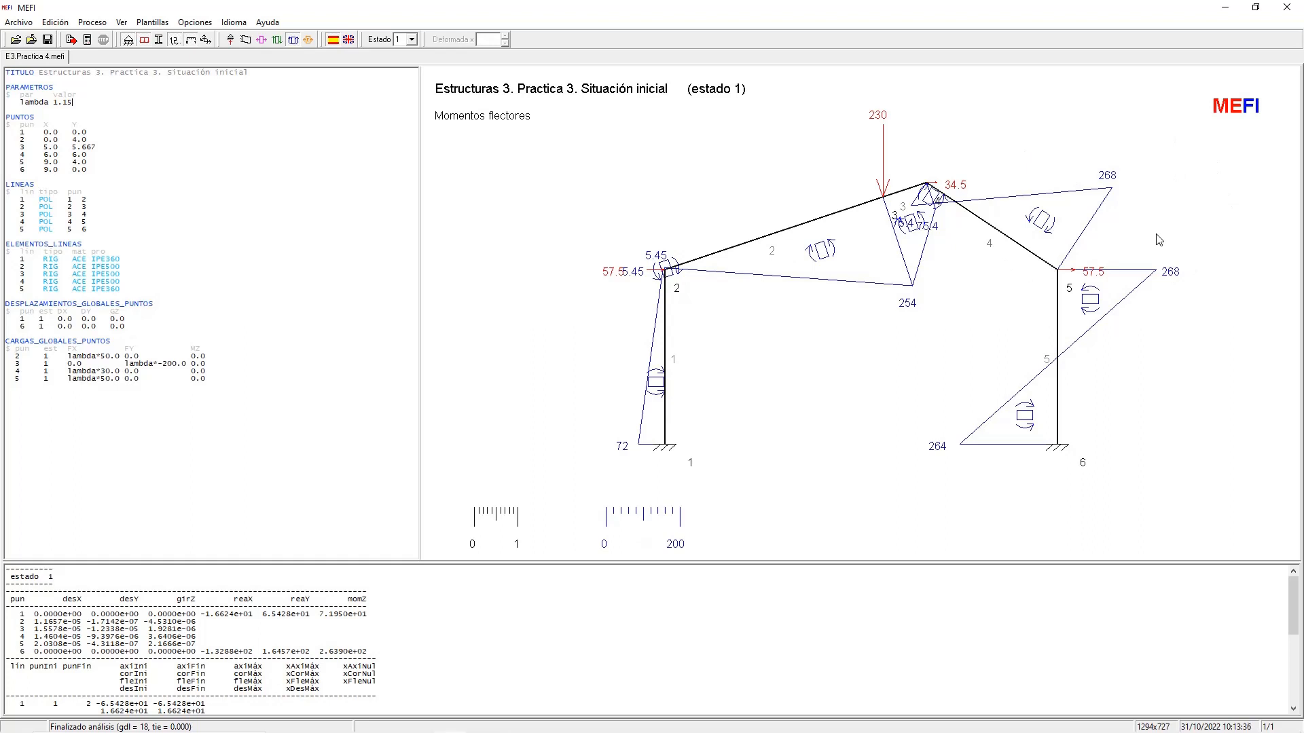
Set lambda to 1.146 and rerun the analysis, showing only the bending moments
key(BackSpace)
click(88, 40)
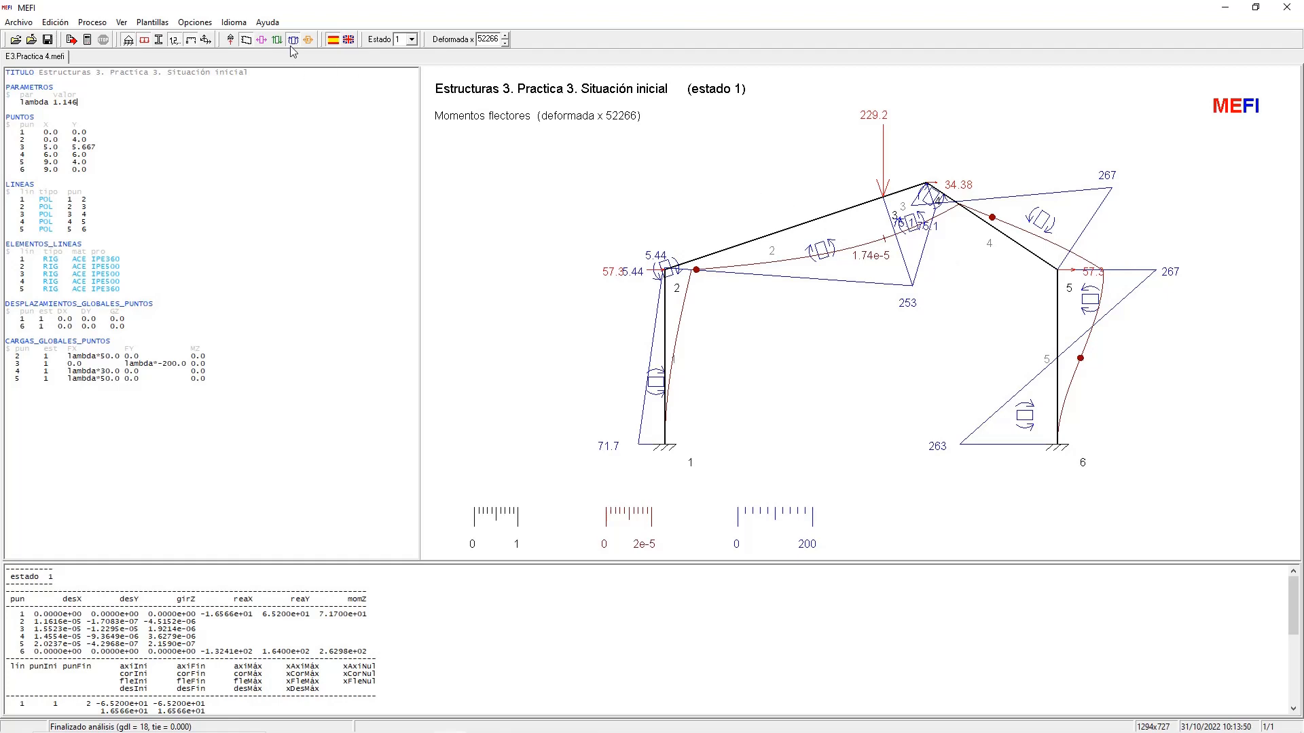
click(248, 41)
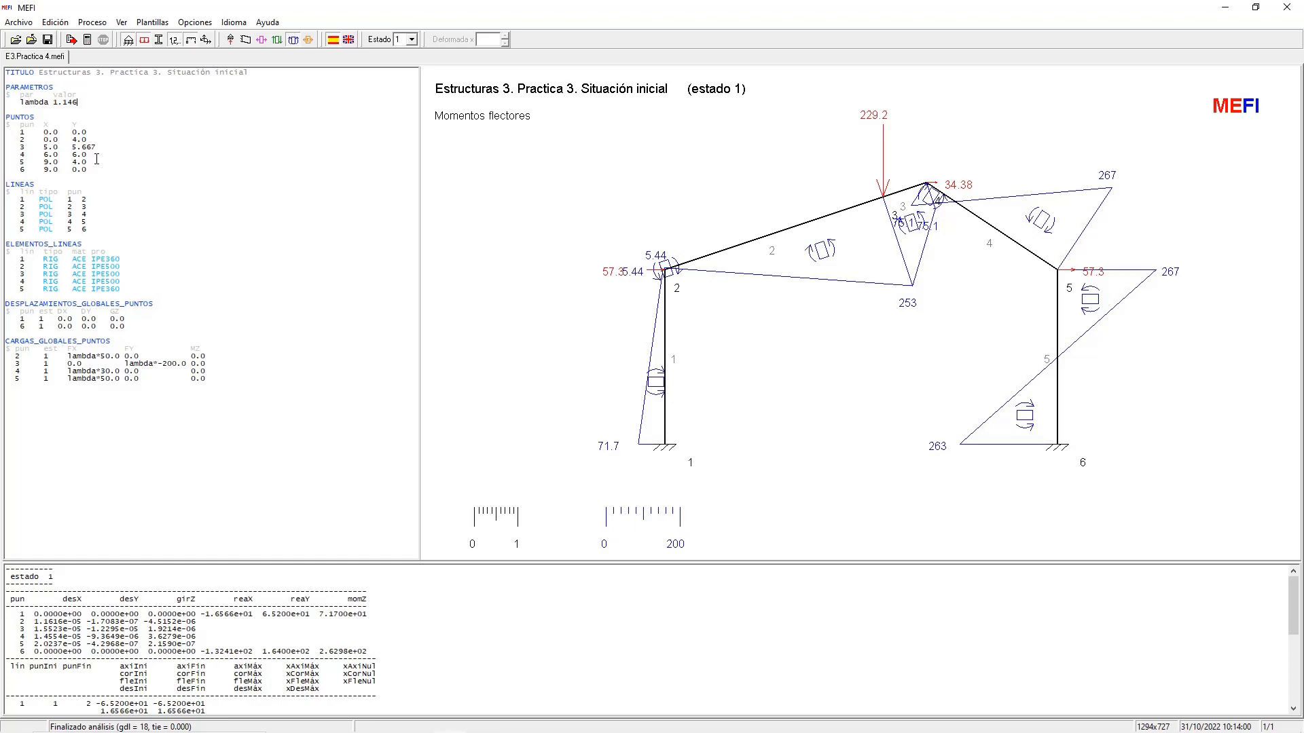
Try a lambda of 1.145 in the analysis, restore 1.146, and reanalyze with the deformed shape hidden
text(5)
click(87, 39)
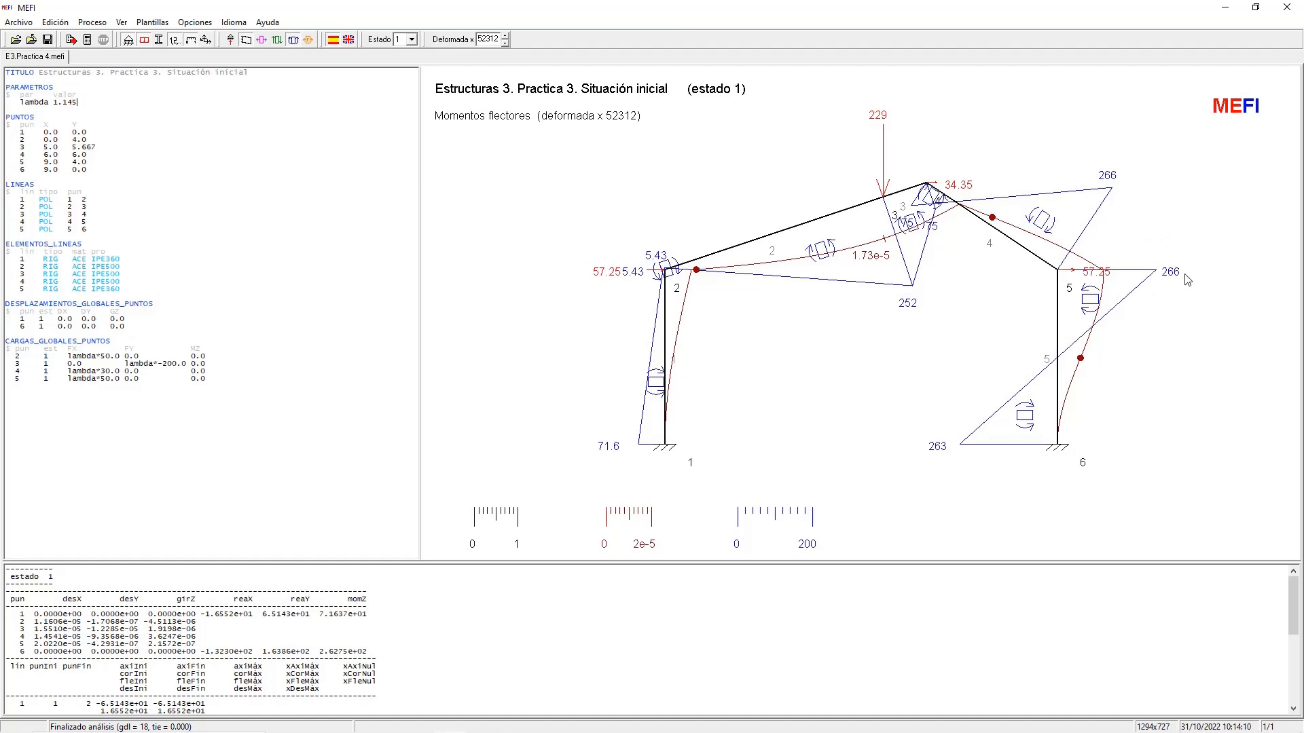
key(BackSpace)
click(88, 40)
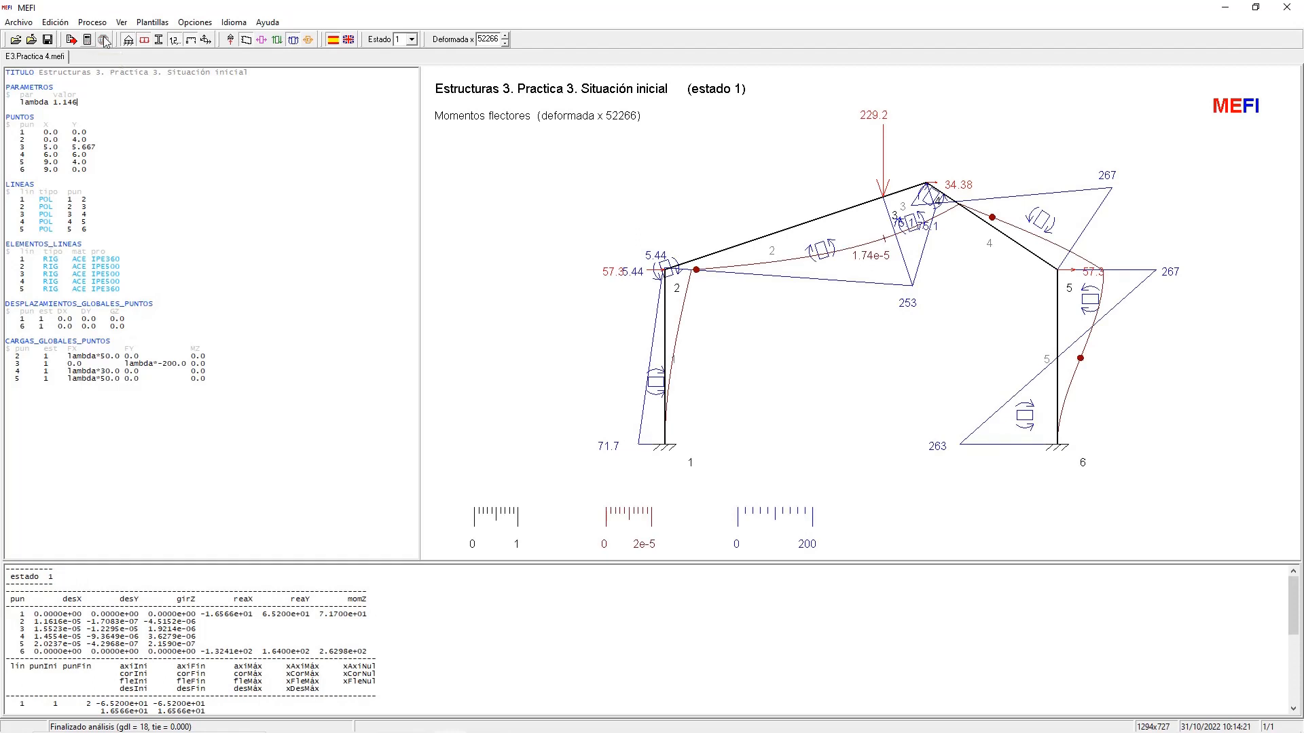
click(246, 40)
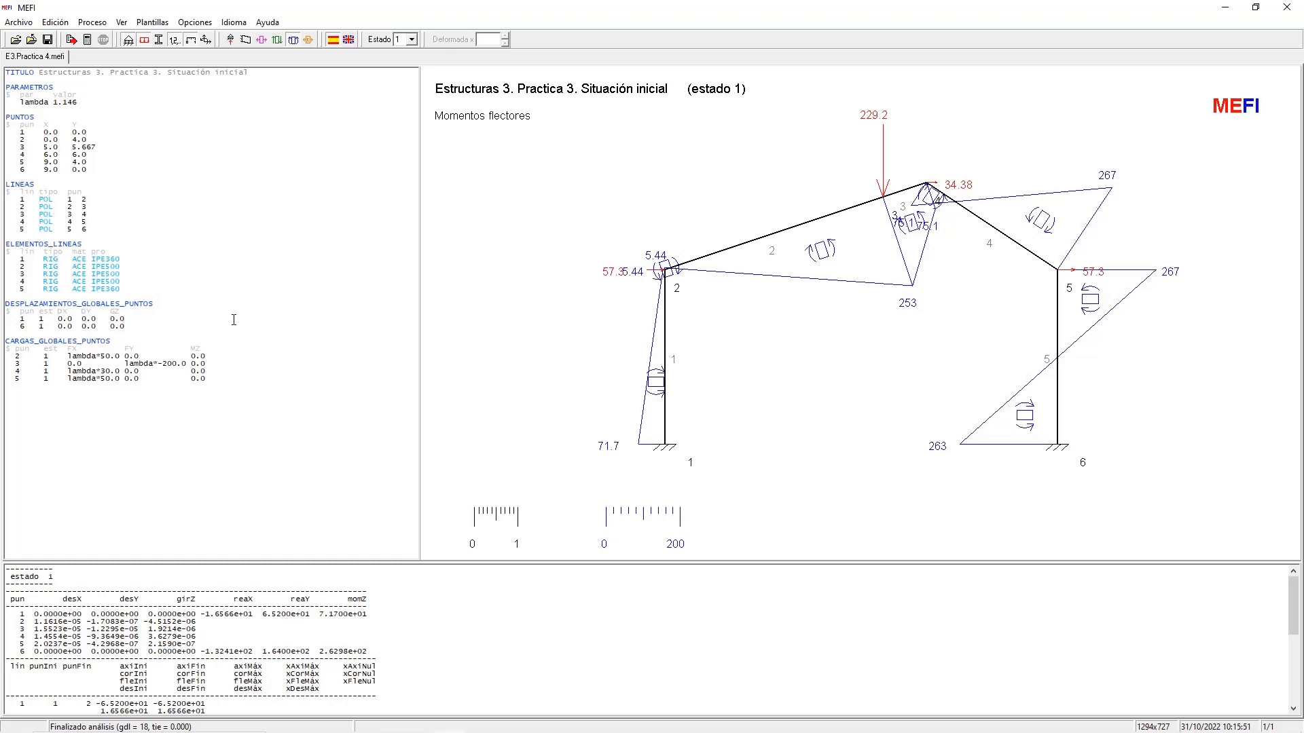
Change the element type of line 4 to RIG_ART and update the model
text(_art)
key(BackSpace)
key(BackSpace)
key(BackSpace)
text(ART)
click(71, 39)
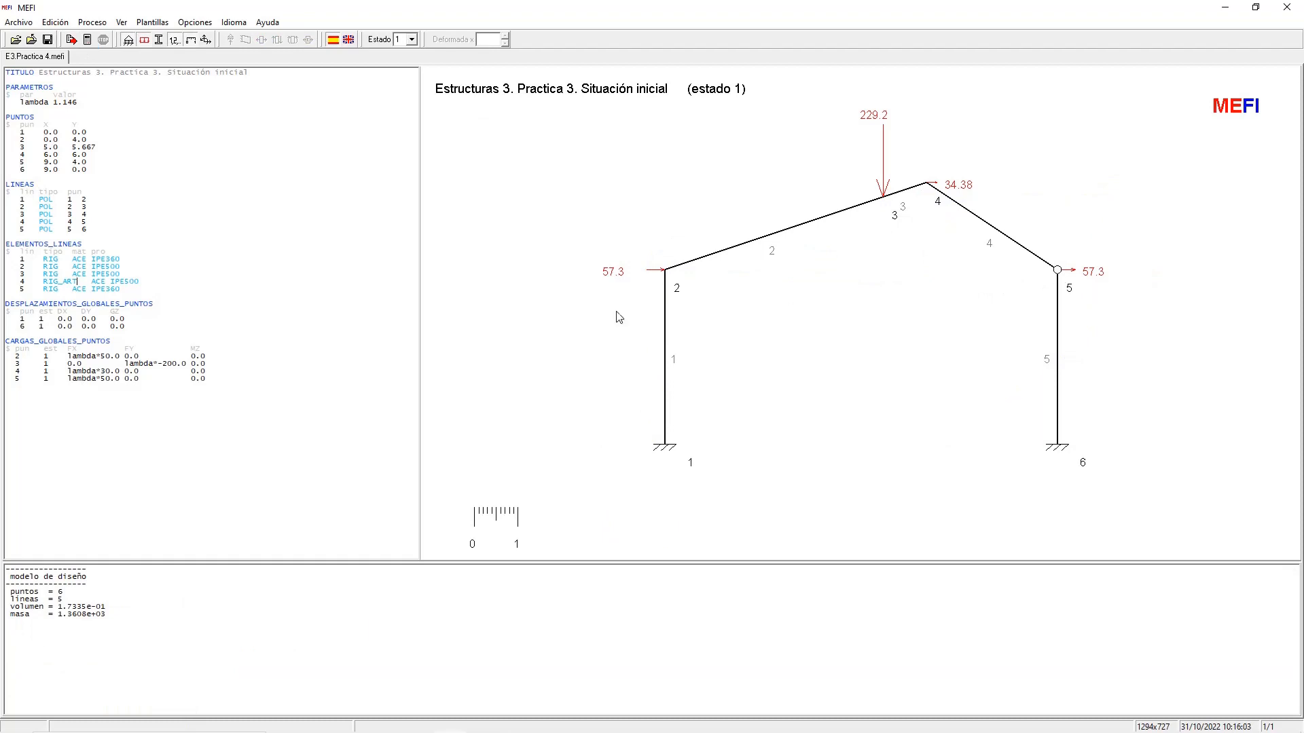
Restore the element type of line 4 to RIG and update the model
key(BackSpace)
key(BackSpace)
key(BackSpace)
key(BackSpace)
click(71, 40)
Place the hinge at the start of line 5 by changing its element type to ART_RIG, and update the model
text(ART)
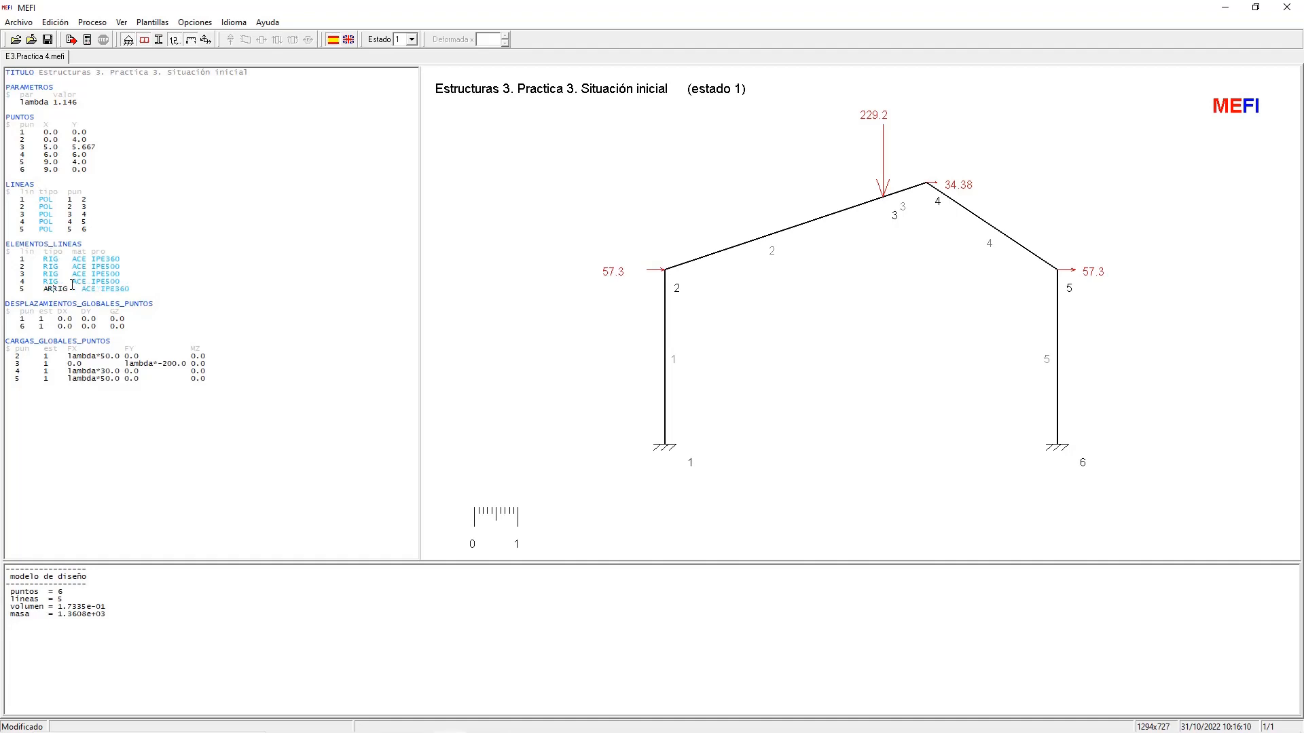
text(_)
click(65, 41)
Add a CARGAS_GLOBALES_LINEAS block with a PUN load on line 4, state 1: forces 0.0, moment -266.9 at distance 3.6, and update the model
key(Return)
text(CARGAS_GLOBALES_LINEAS)
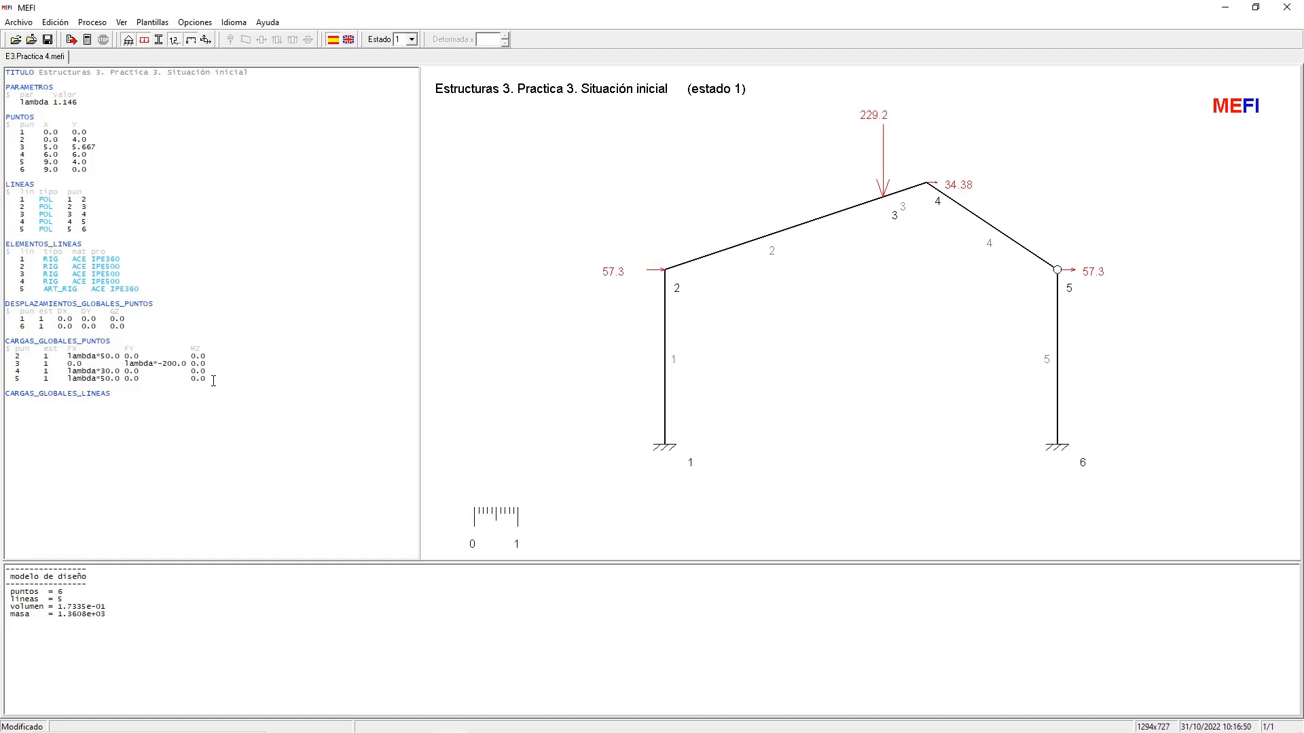
key(Return)
text($  lin    est    t)
text(ip)
text(UN)
text(   0.0 )
text(   0)
text(.0   -266)
text(.9 3.6)
click(71, 45)
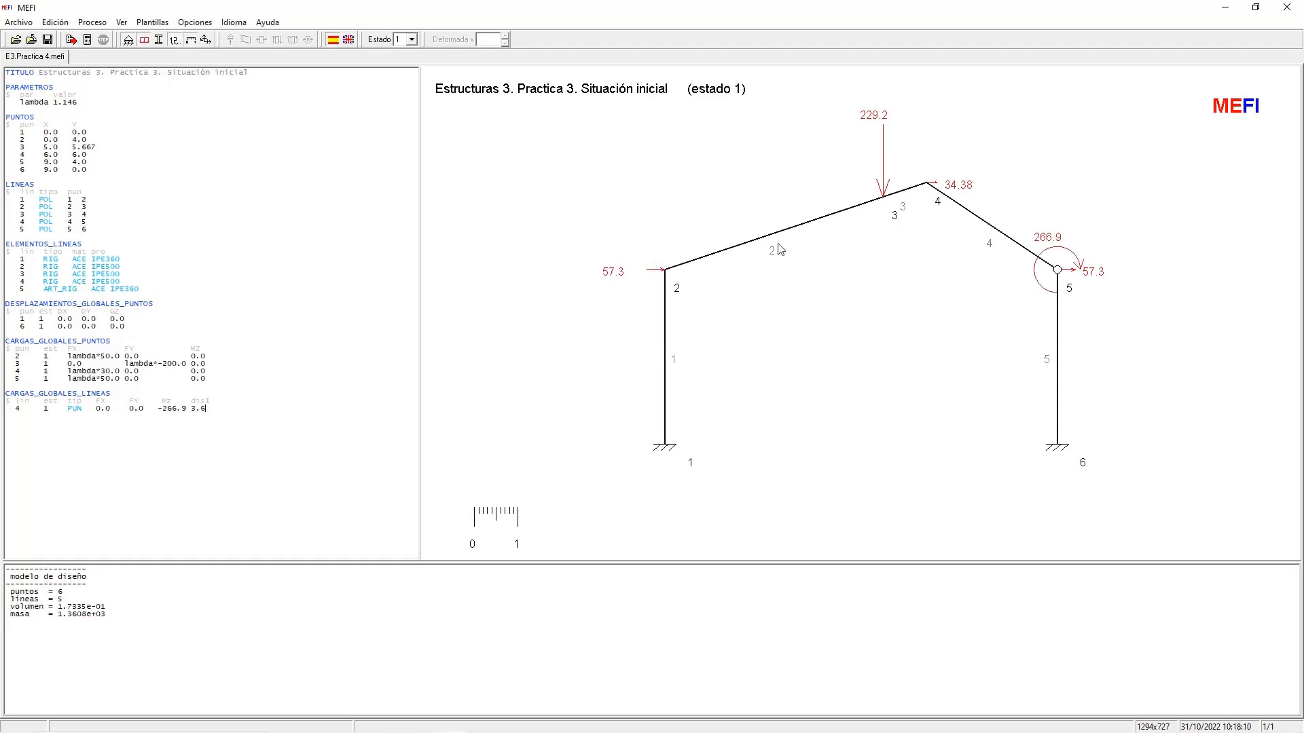
Add an opposite PUN moment of 266.9 on line 5 at distance 0.001, run the analysis and hide the deformed shape
key(Return)
text(5     1    PUN   0.0    0.0    266.9 0)
text(.001)
click(71, 39)
click(88, 40)
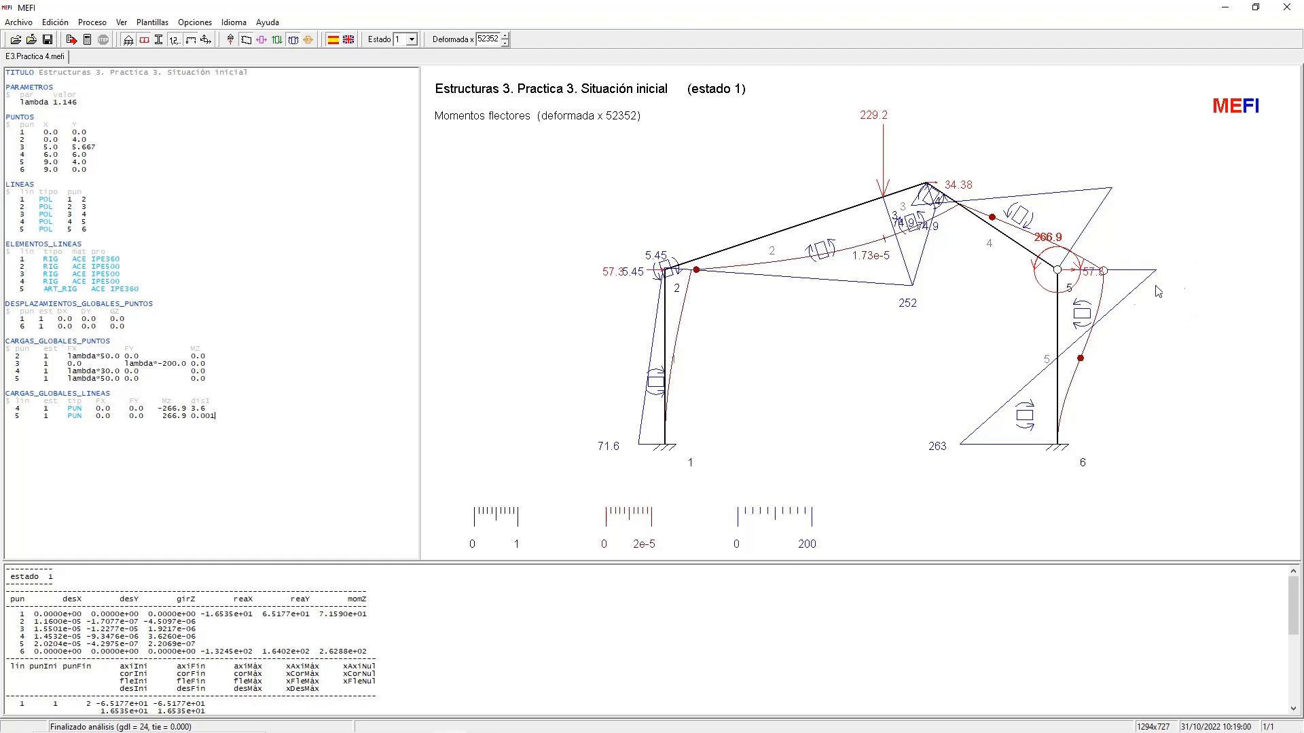
click(246, 41)
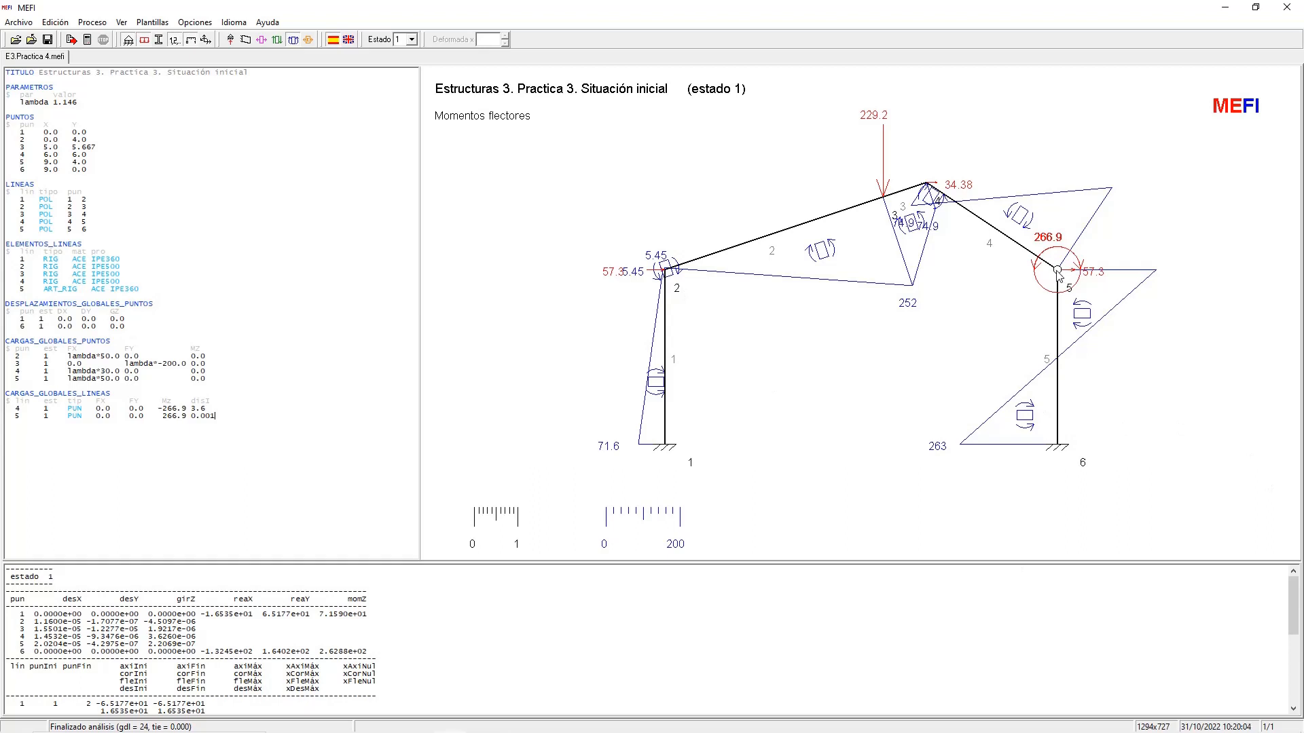
Set lambda to 1.16 for the hinged frame and rerun the analysis with the deformed shape hidden
click(65, 103)
key(shift+End)
text(6)
click(88, 41)
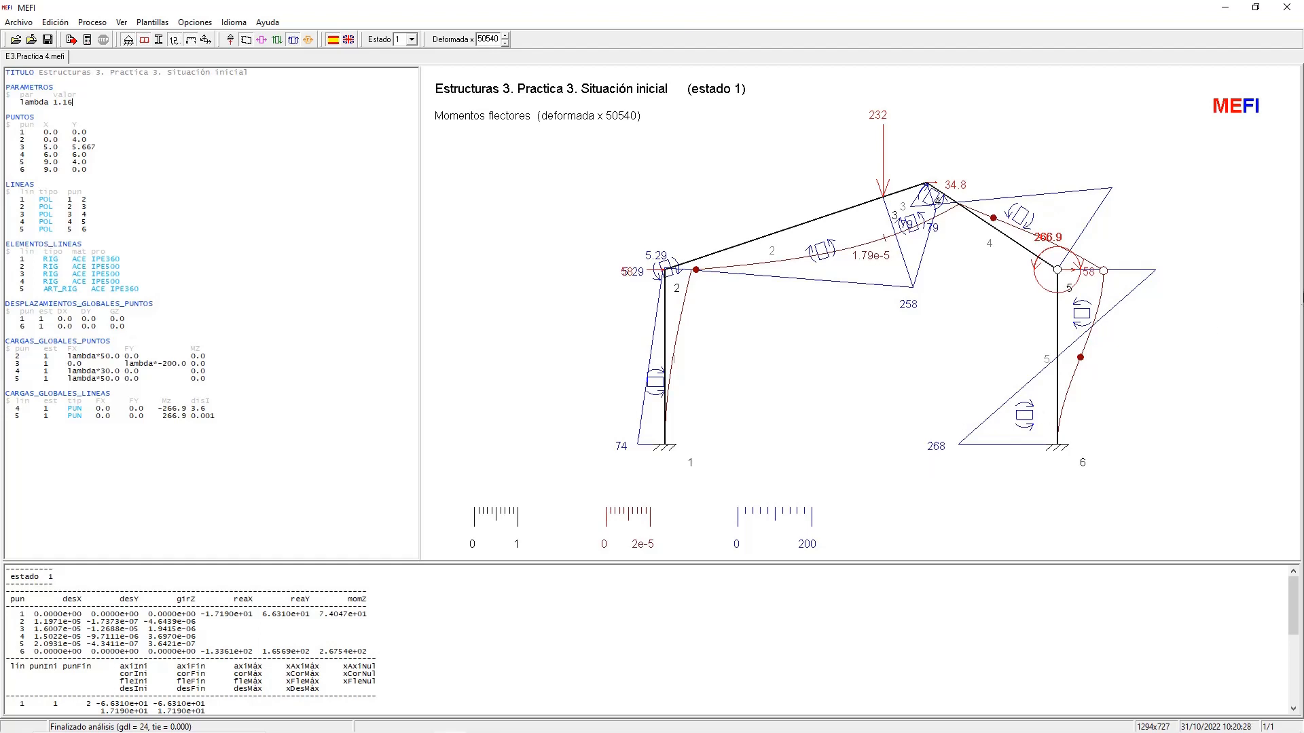
click(246, 39)
Set lambda to 1.159, rerun the analysis of the hinged frame, and switch back to the Moodle course page in Chrome
key(BackSpace)
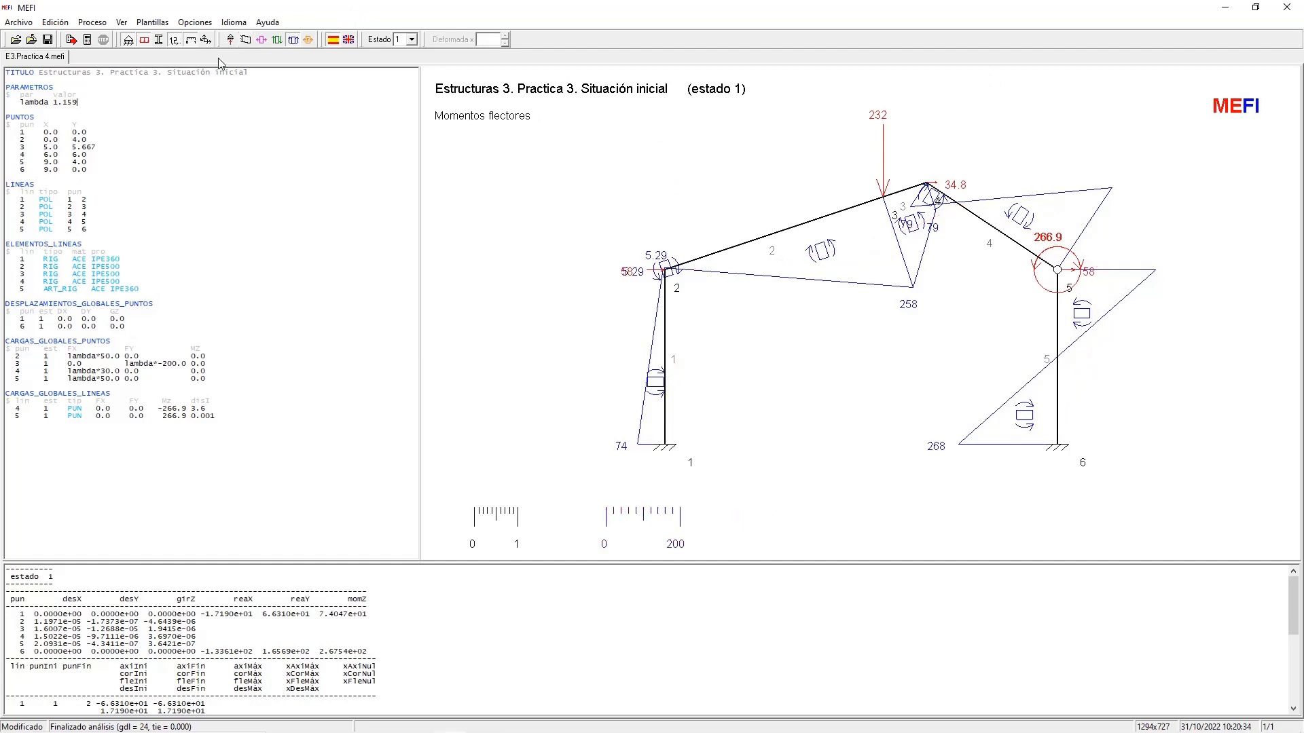
click(87, 39)
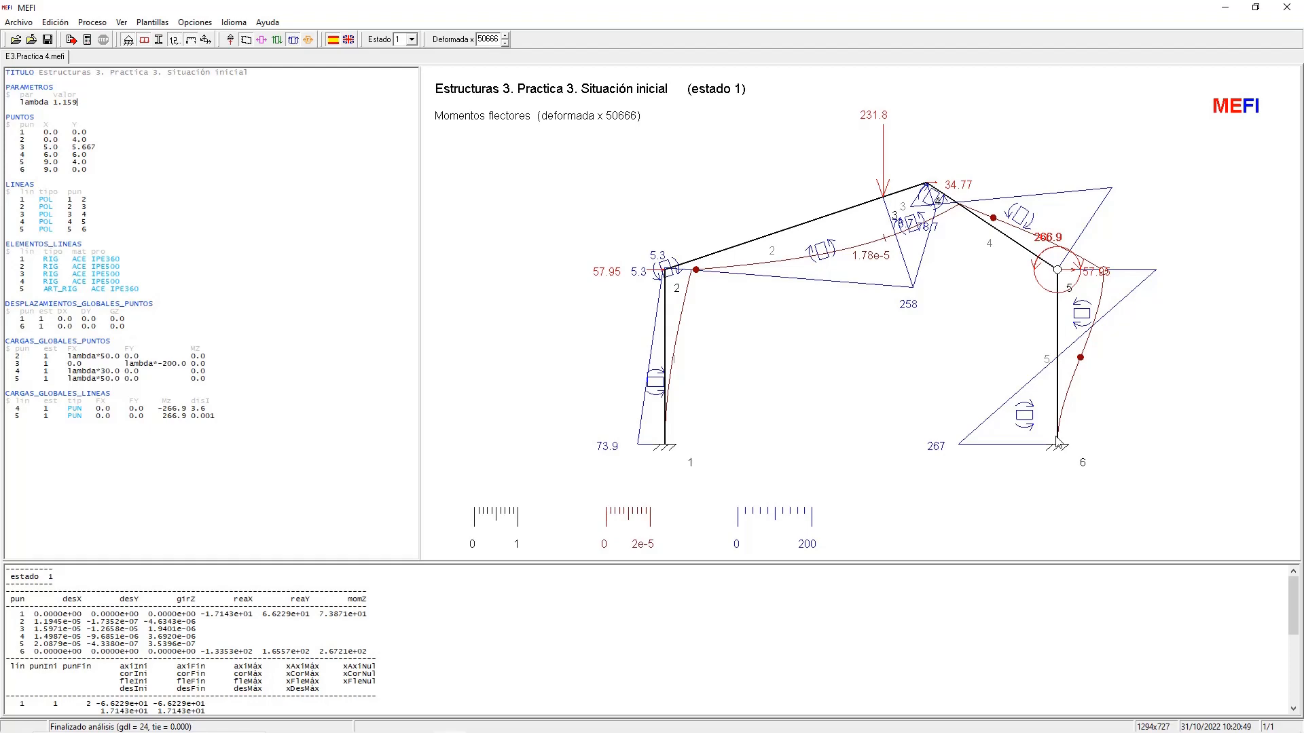
key(alt+Tab)
key(alt+Tab)
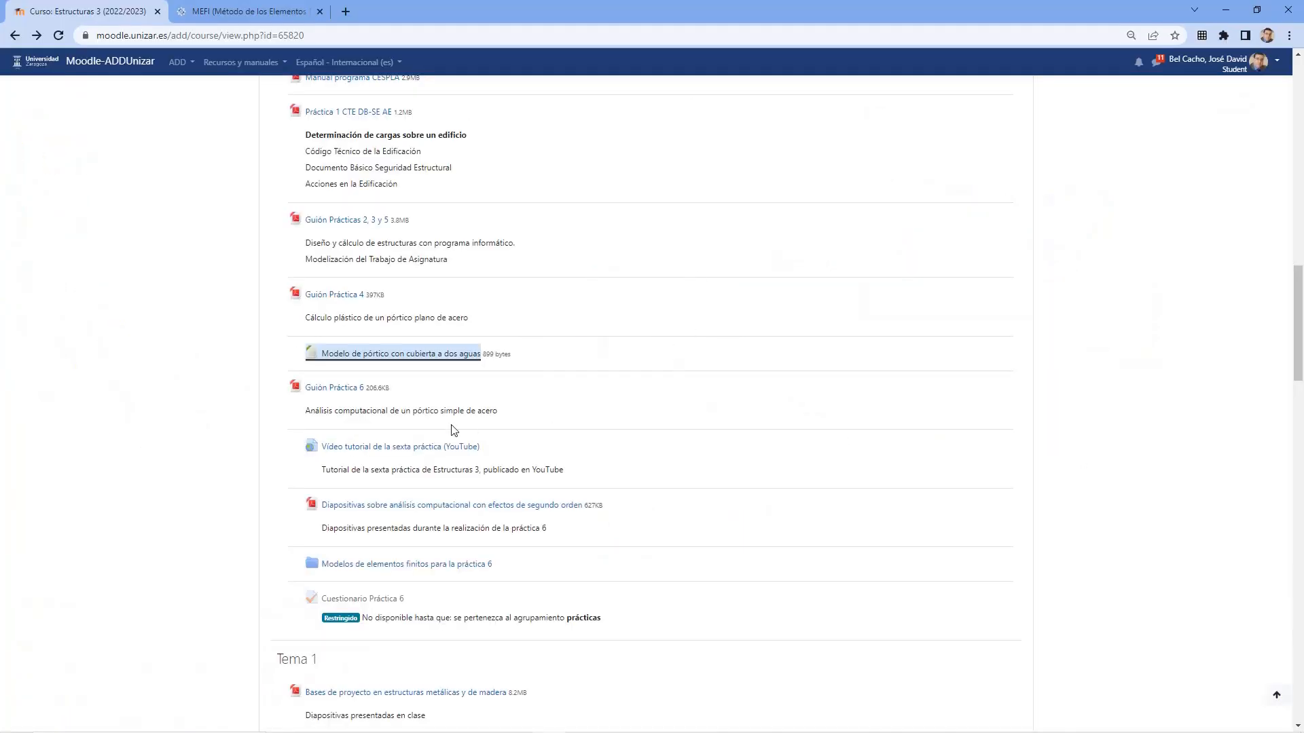
Open the Práctica 4 guide from the course page and examine the frame figure and the questionnaire's hinge-by-hinge moment diagrams
click(336, 297)
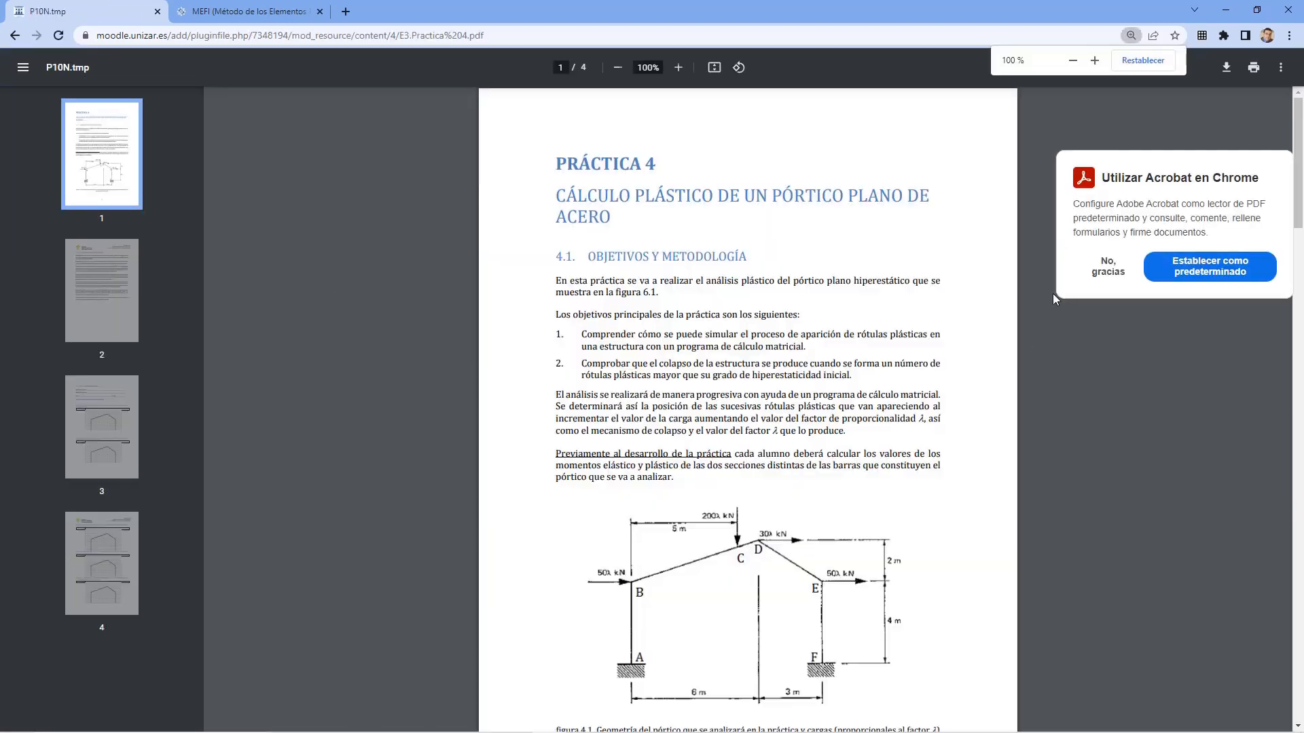
click(1105, 270)
scroll(932, 302, down, 7)
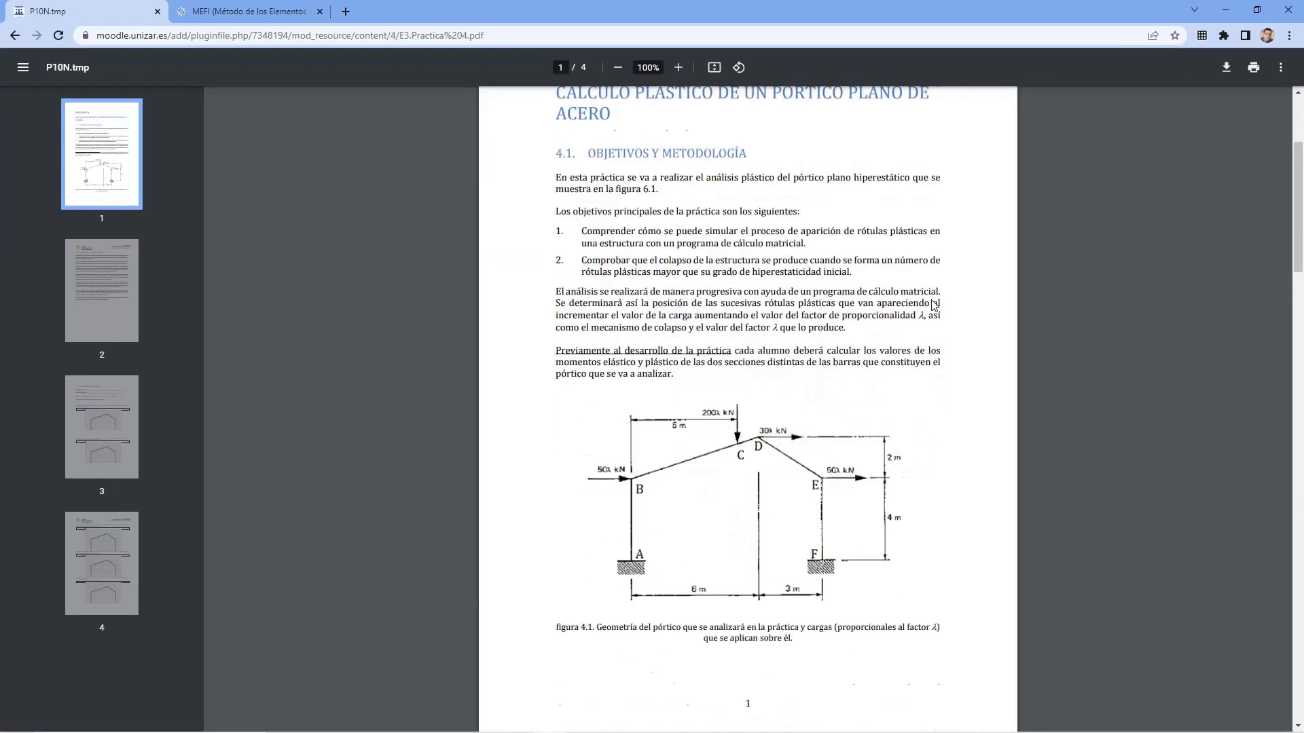
scroll(939, 301, down, 15)
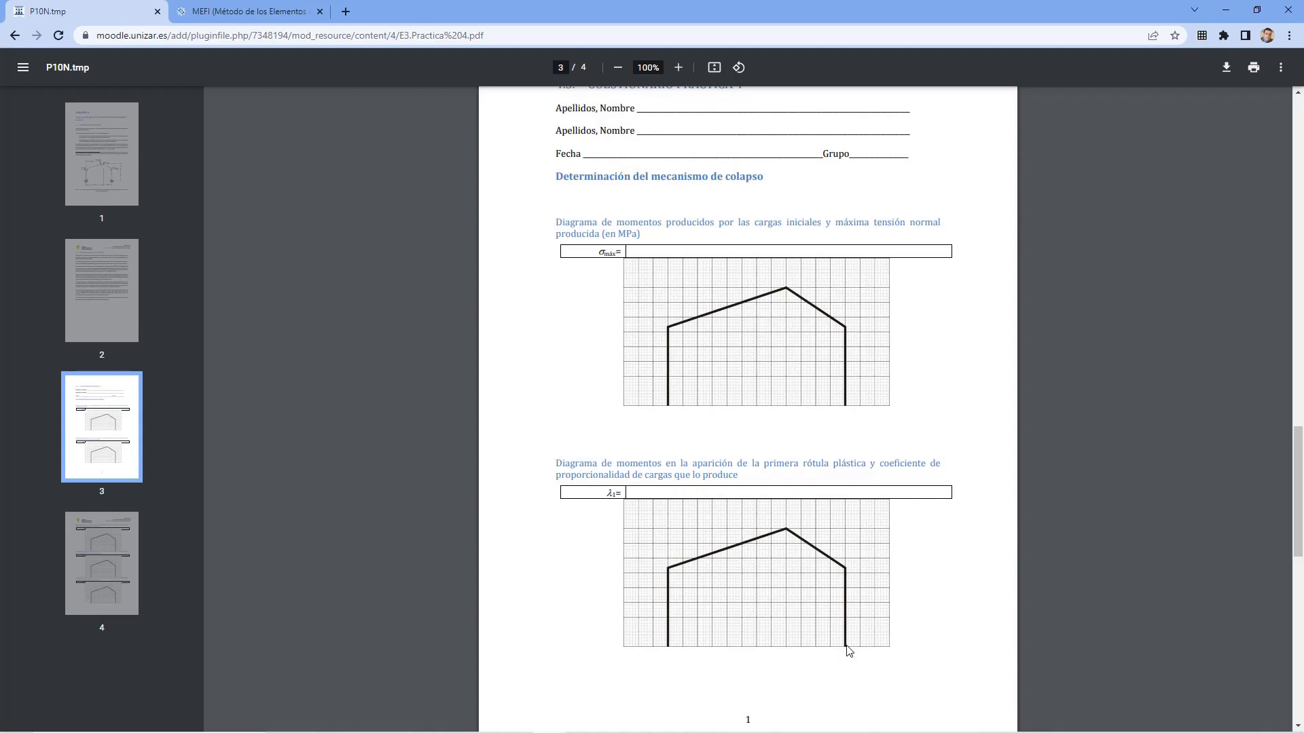
scroll(851, 620, down, 8)
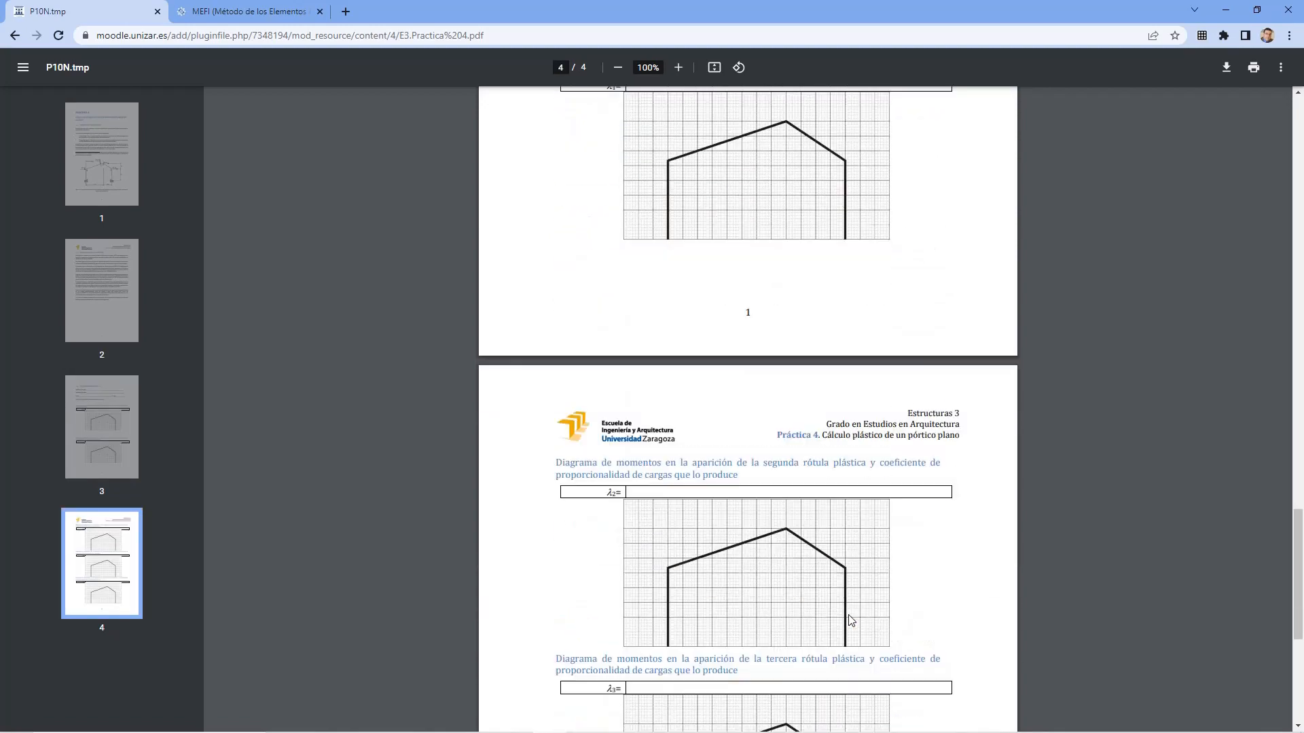
scroll(851, 620, down, 2)
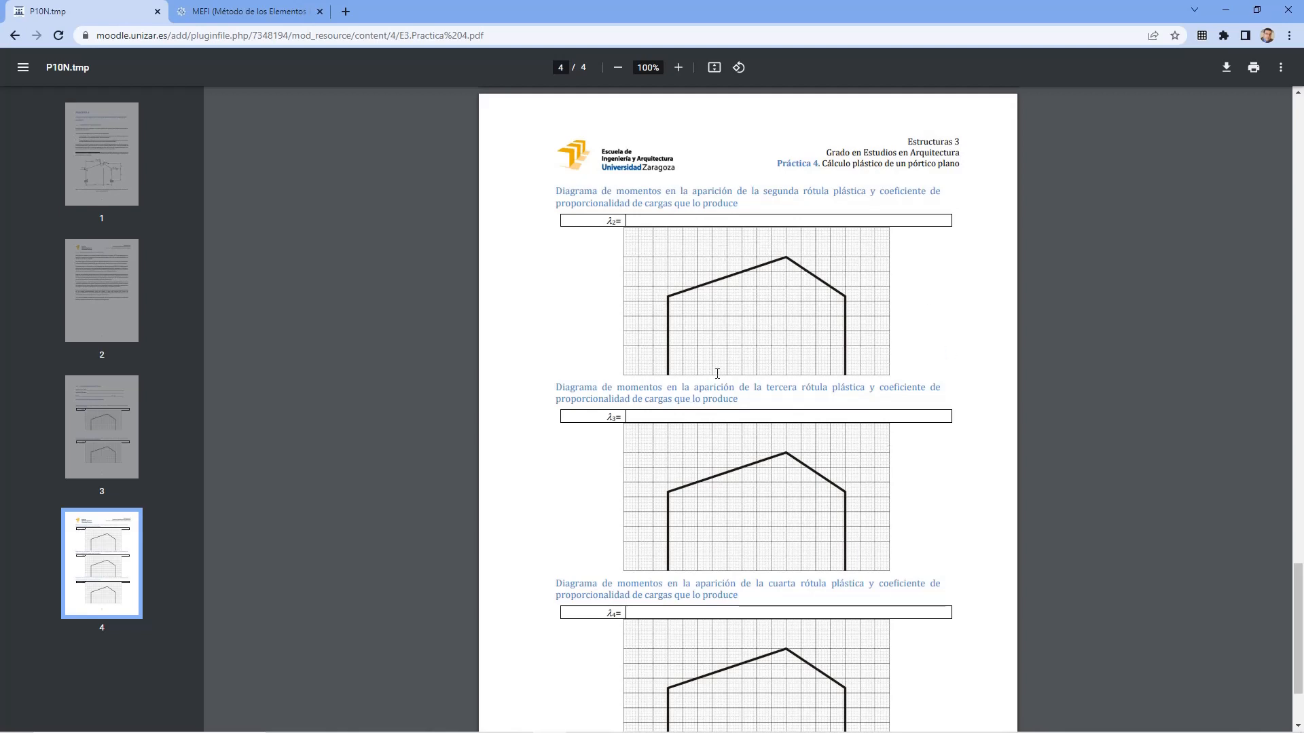
Switch to MEFI, release the rotation of point 6 by setting its GZ displacement to LIB, and update the model
key(alt+Tab)
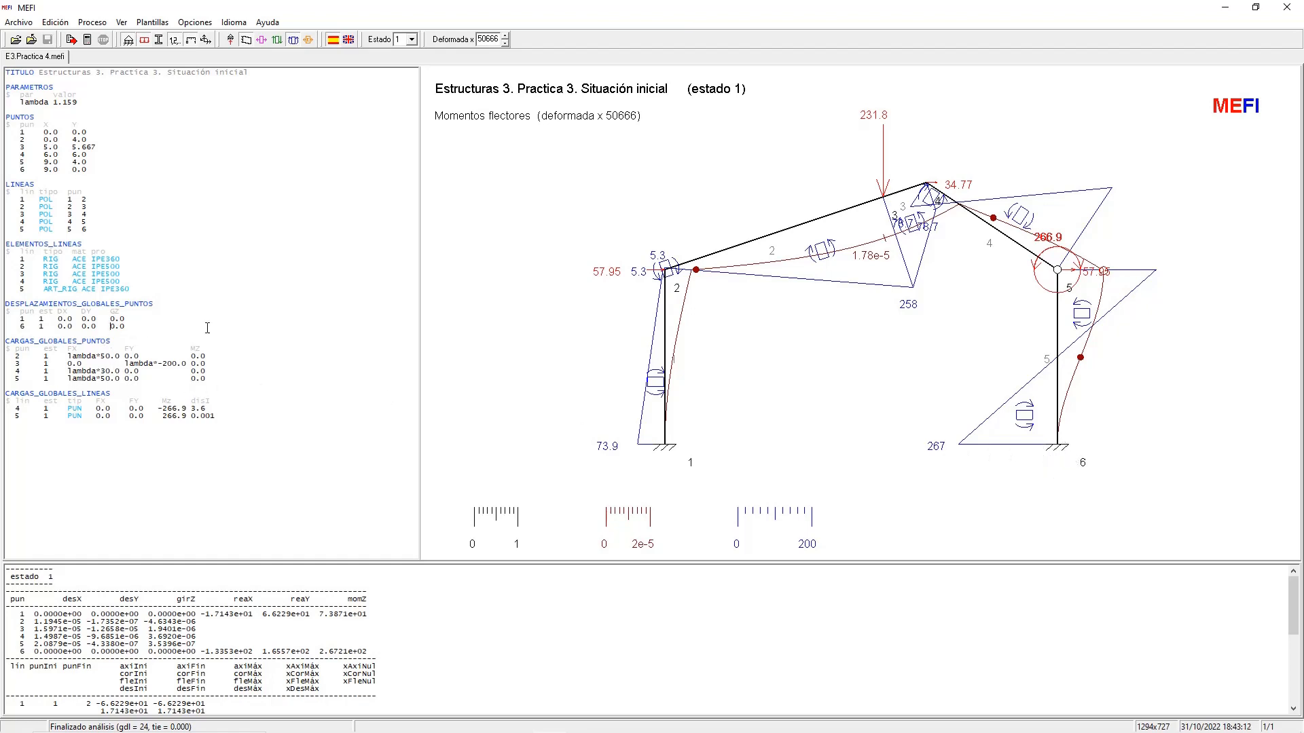
text(lIB)
click(72, 39)
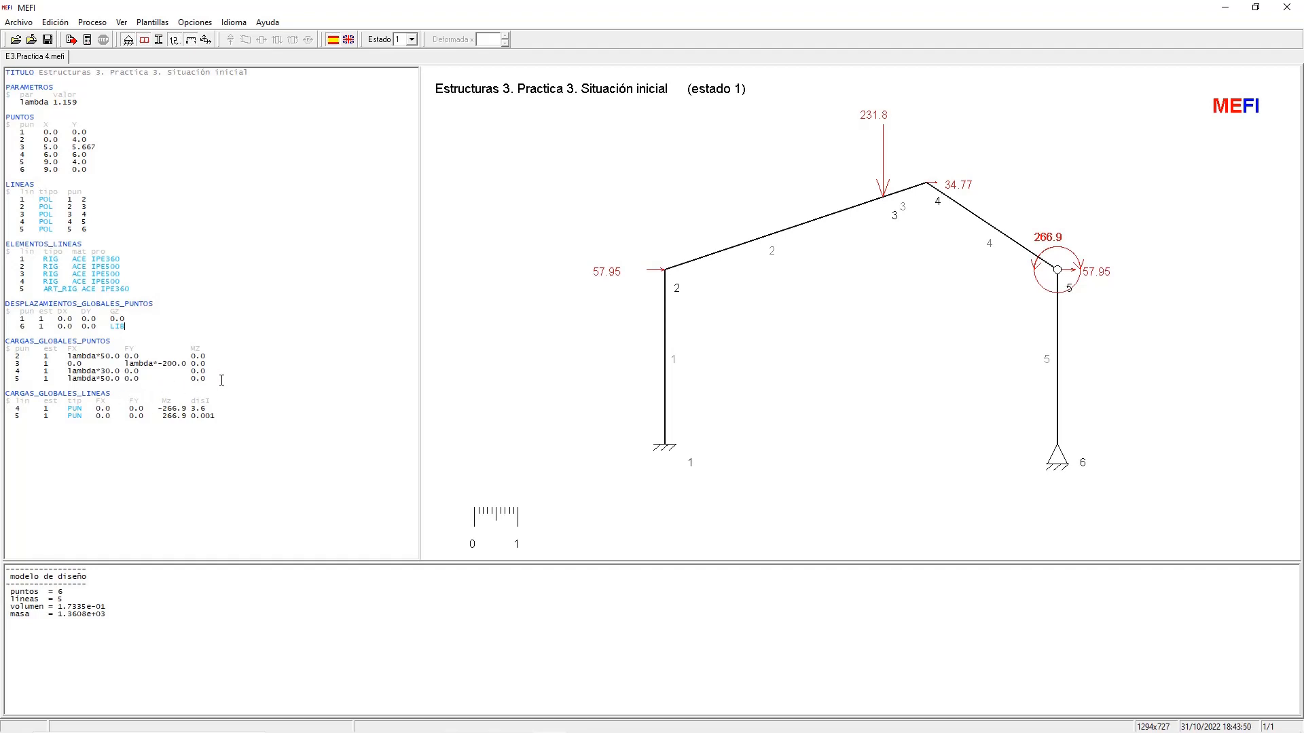
Add a point load row for point 6, state 1, with forces 0.0 and moment 266.9, and run the analysis
key(Return)
text(6     1    )
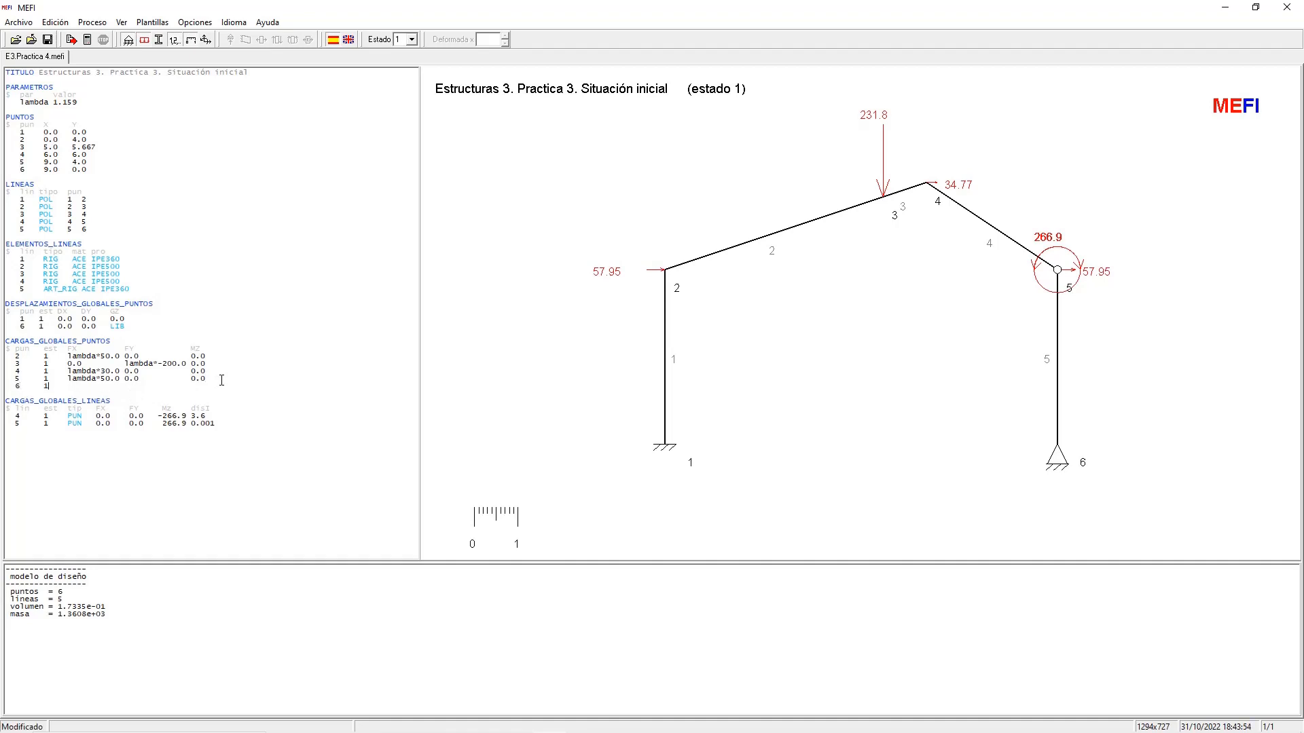
text(0.0         0.0         266)
click(71, 39)
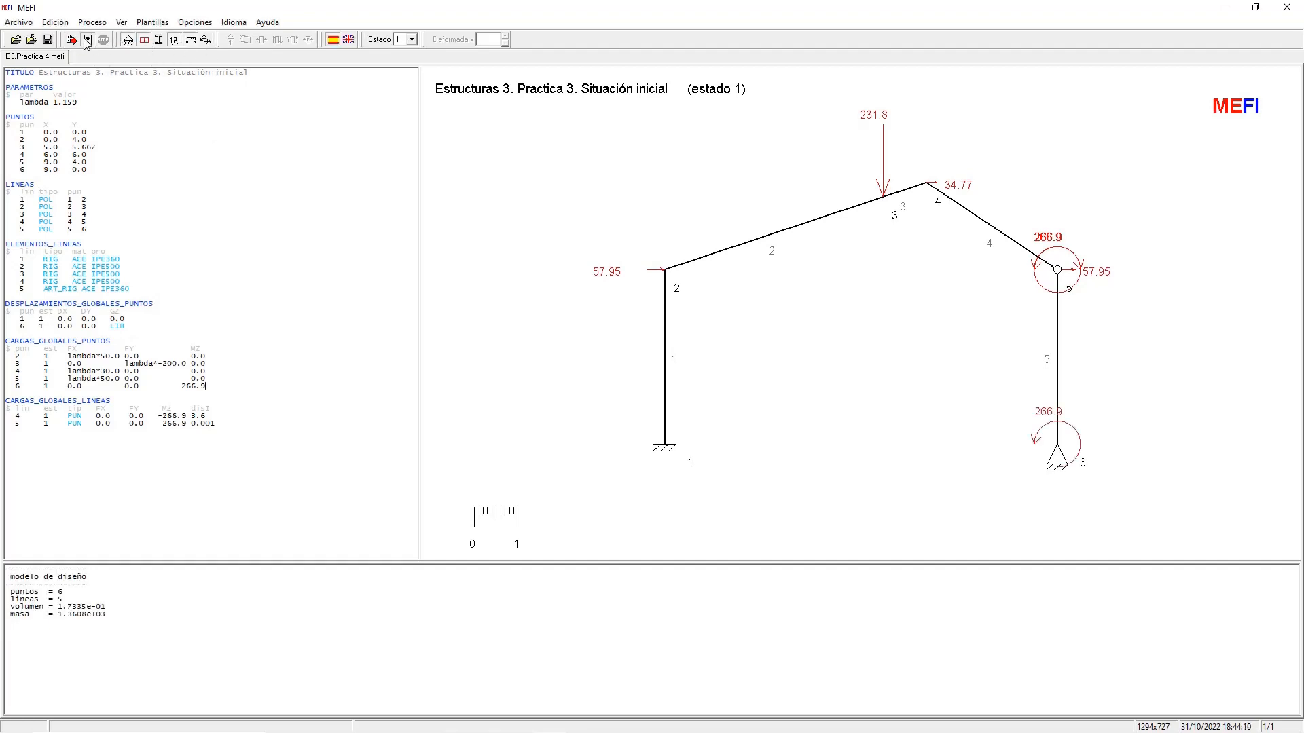
click(87, 40)
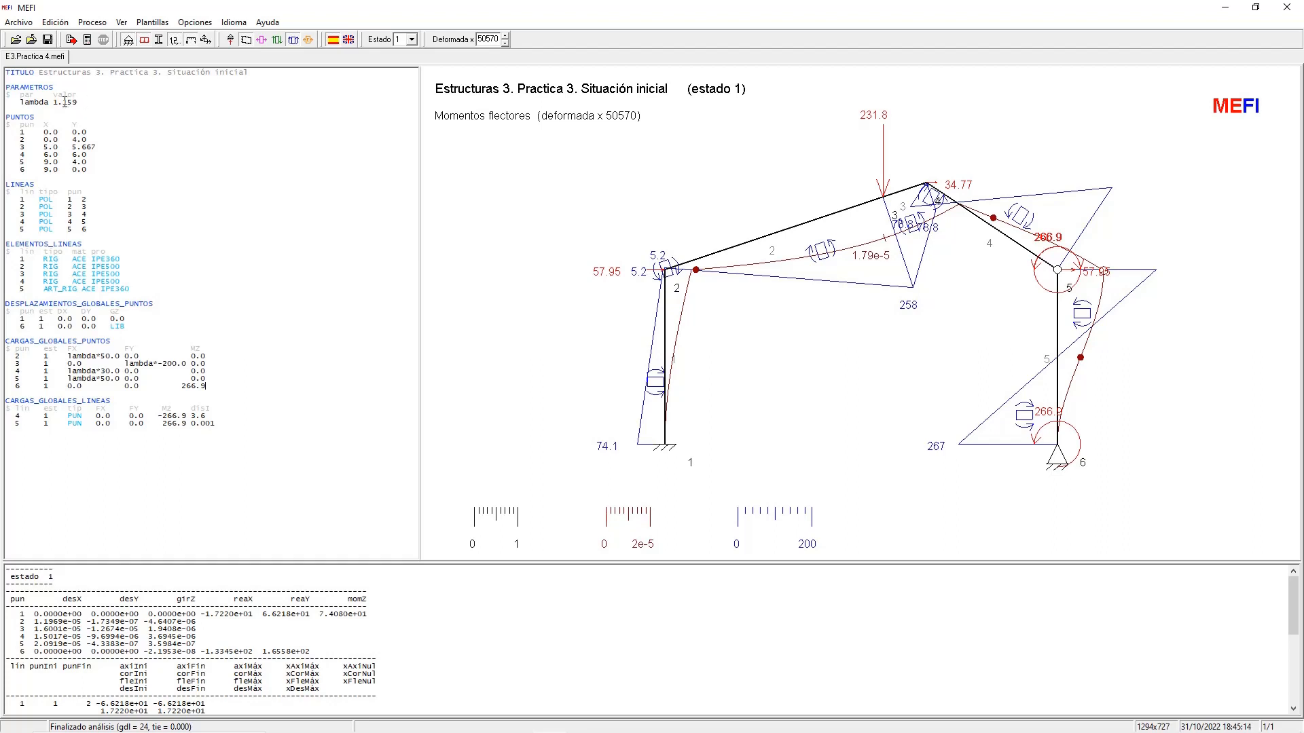
Run trial analyses of the frame with lambda set to 1.5 and to 1.6
drag(64, 101, 81, 104)
text(5)
click(87, 40)
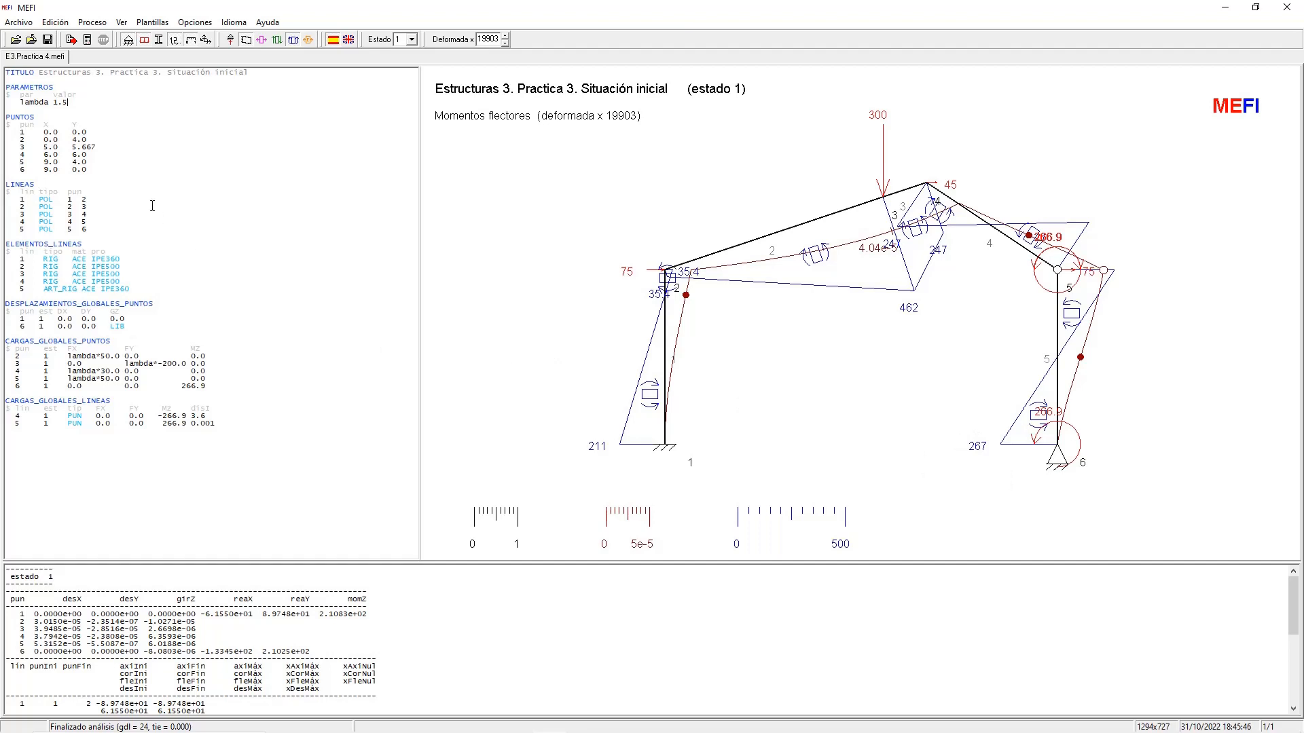
key(shift+Left)
text(6)
click(86, 40)
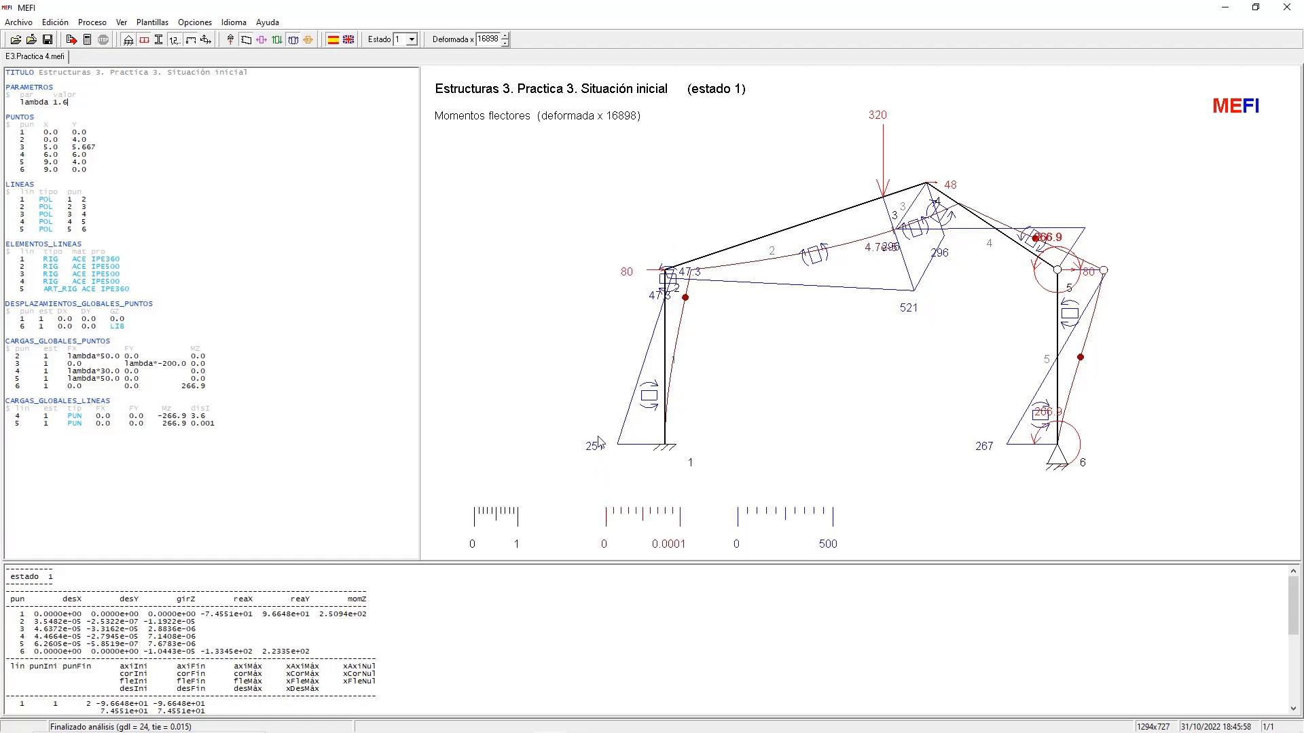
Run further trial analyses with lambda set to 1.7 and to 1.65
key(BackSpace)
click(87, 40)
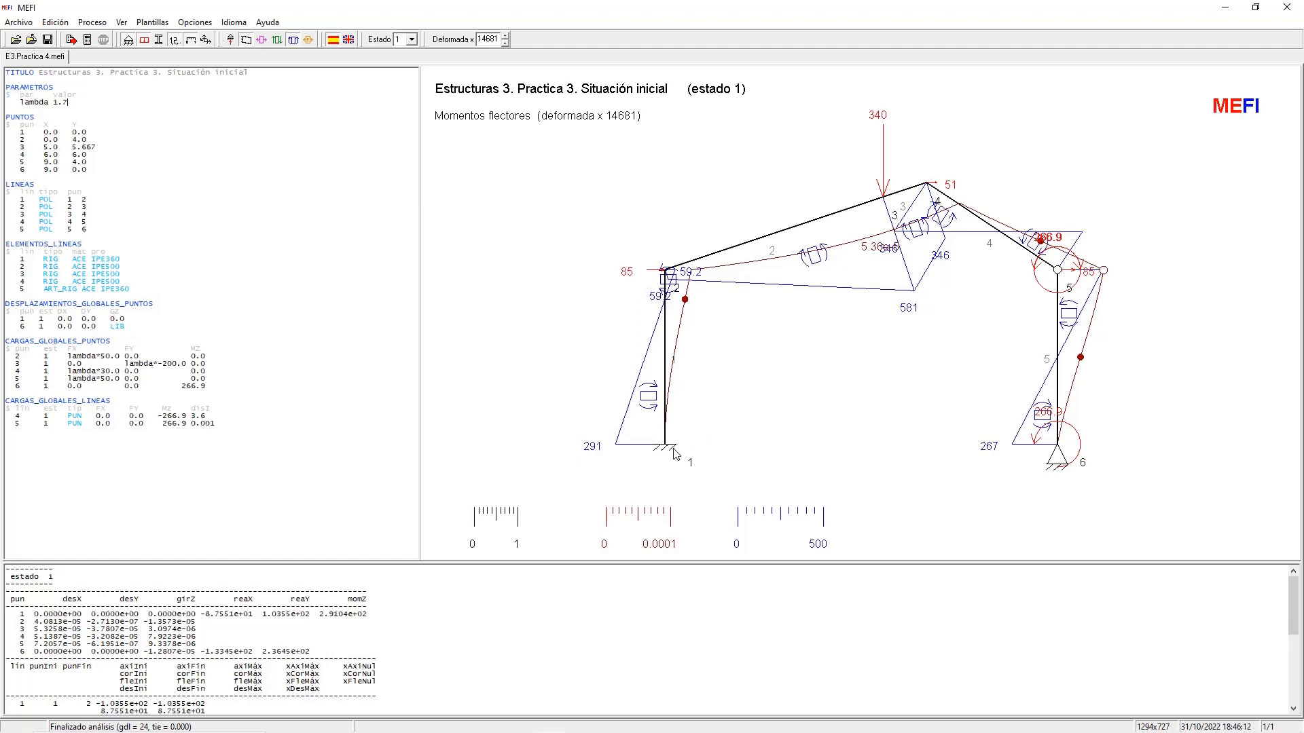
key(shift+Left)
text(6)
click(87, 41)
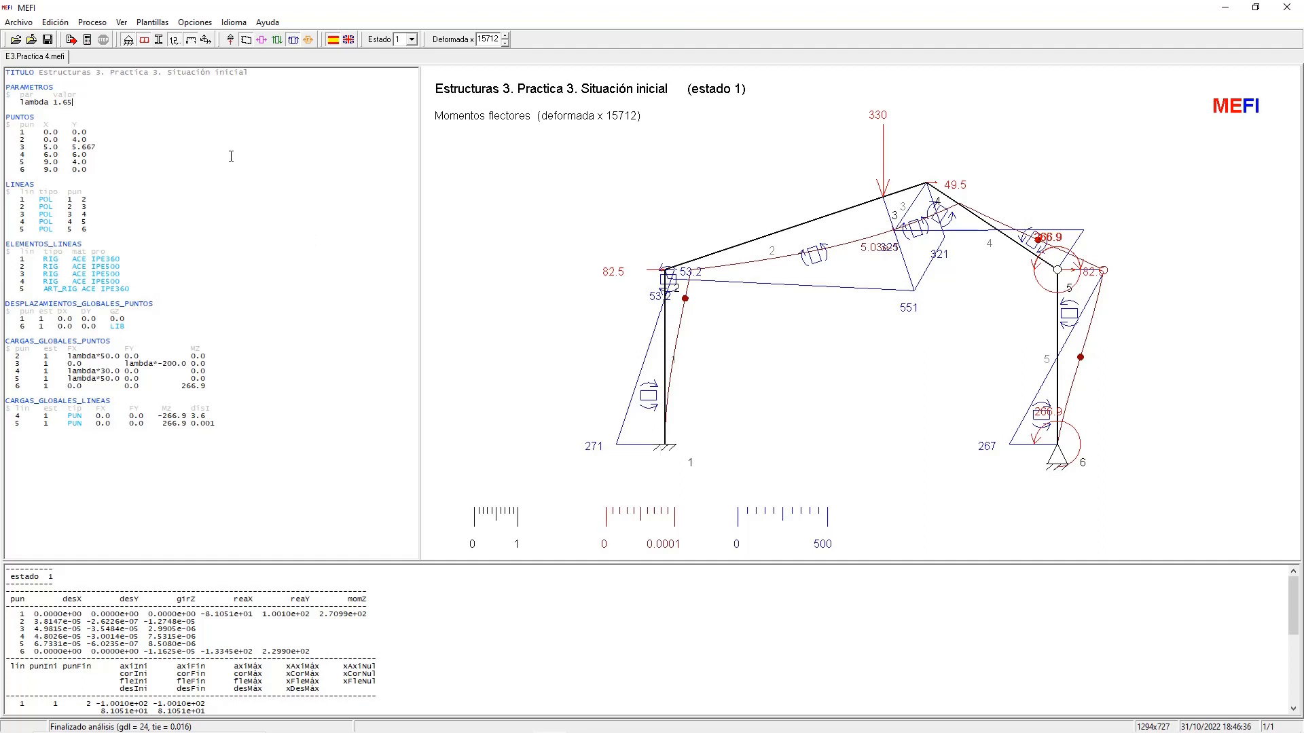
Set lambda to 1.64, rerun the analysis and hide the deformed shape
text(4)
click(88, 39)
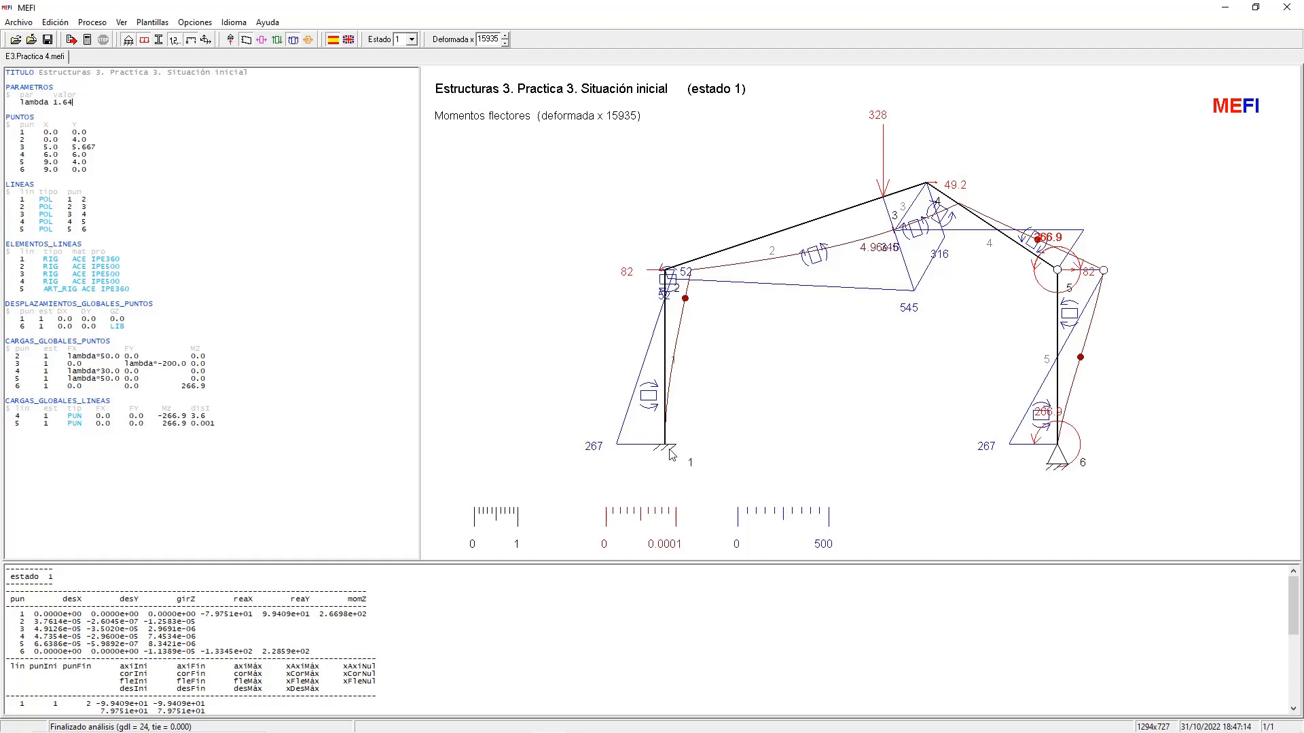
click(246, 40)
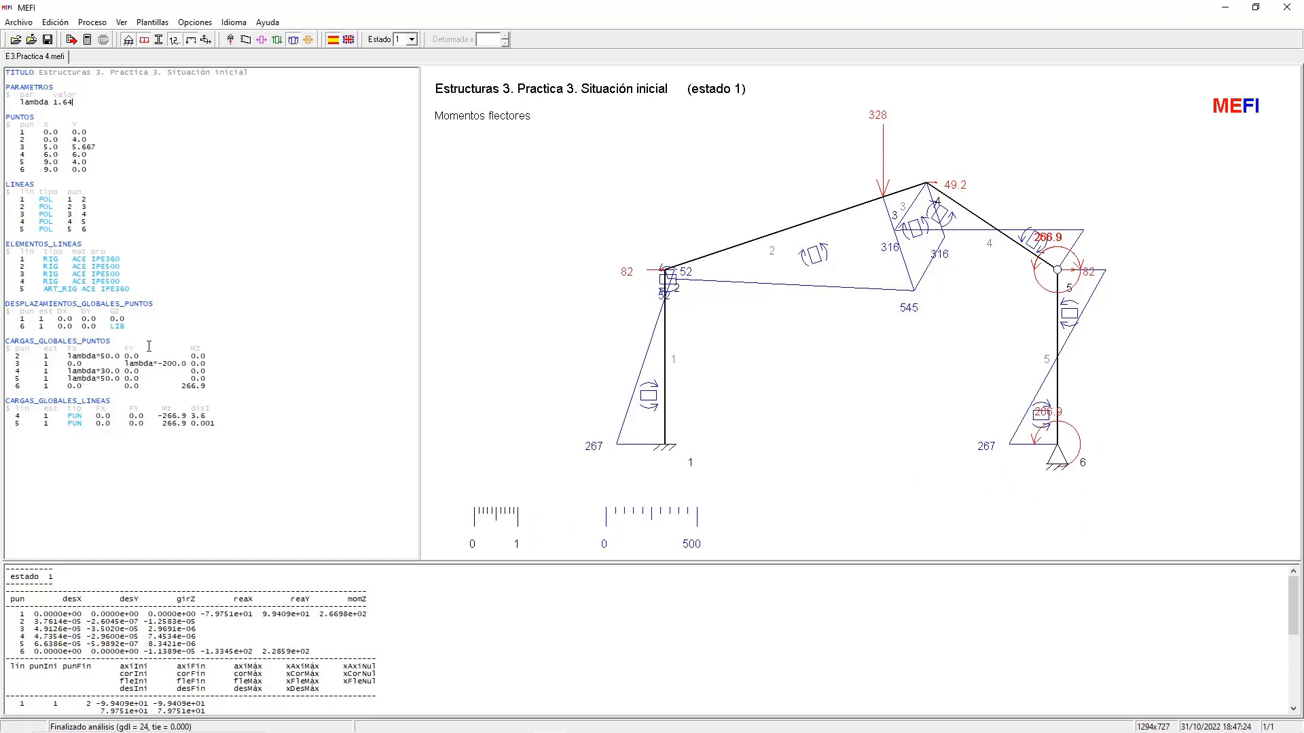
Release the rotation of point 1 by setting its GZ displacement to LIB
click(110, 320)
key(shift+Right)
key(shift+Right)
key(shift+Right)
text(LIB)
Add a point load row for point 1, state 1, with forces 0.0 and moment 266.9, and run the analysis
key(Return)
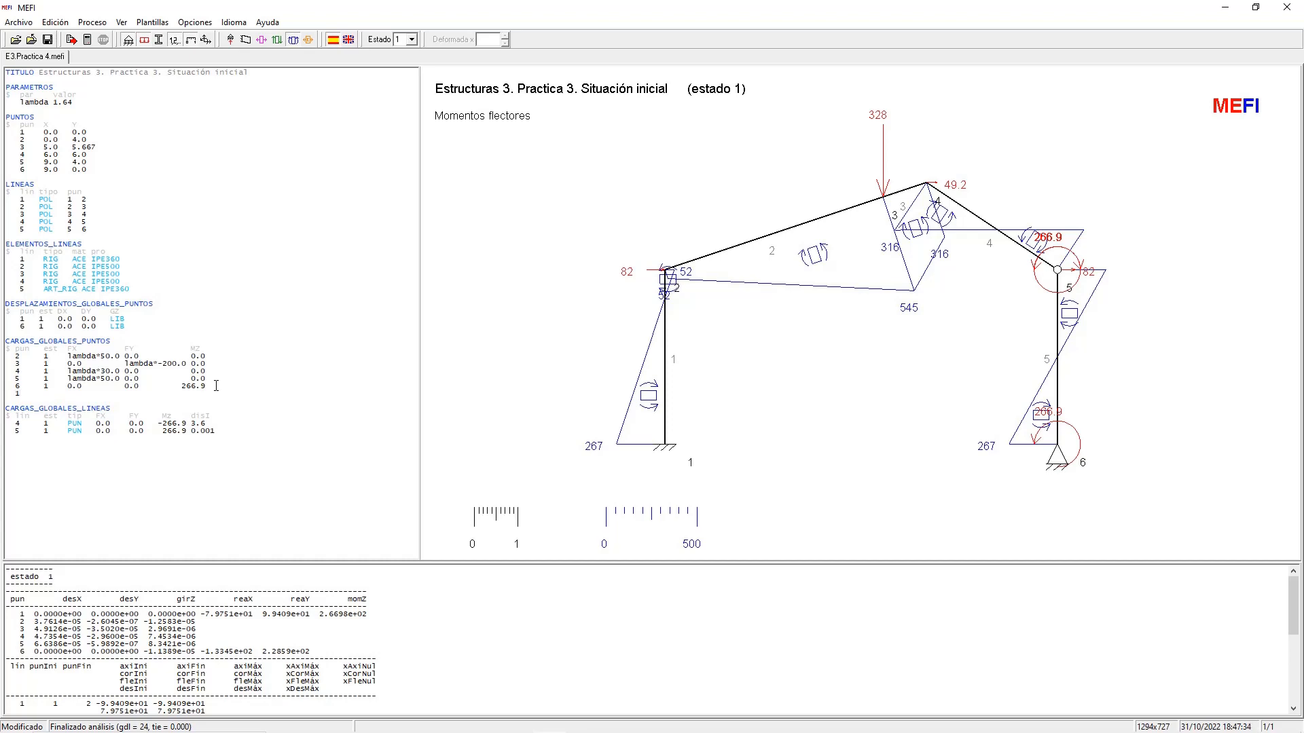
text(1     1    0.0         0.0         266.9)
click(88, 39)
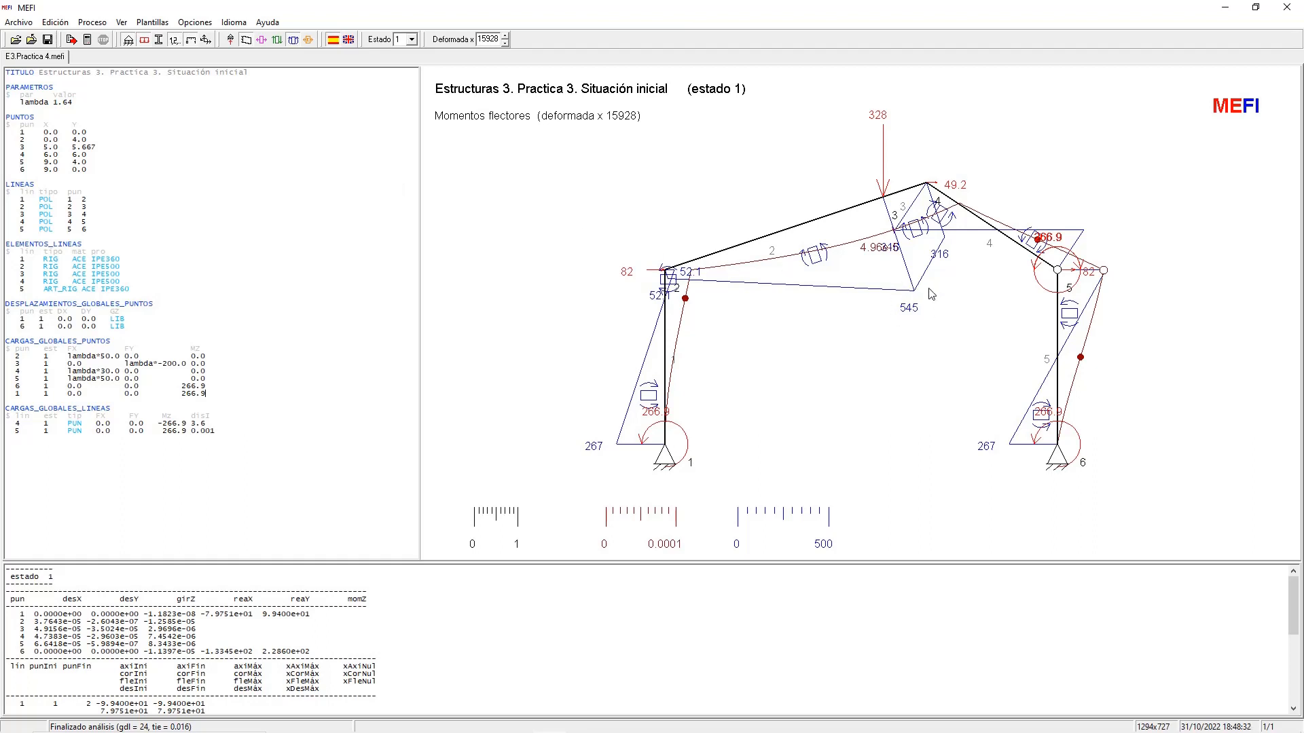
Run trial analyses of the frame with both bases hinged, using lambda 1.66 and 1.68
click(79, 101)
key(BackSpace)
text(6)
click(87, 39)
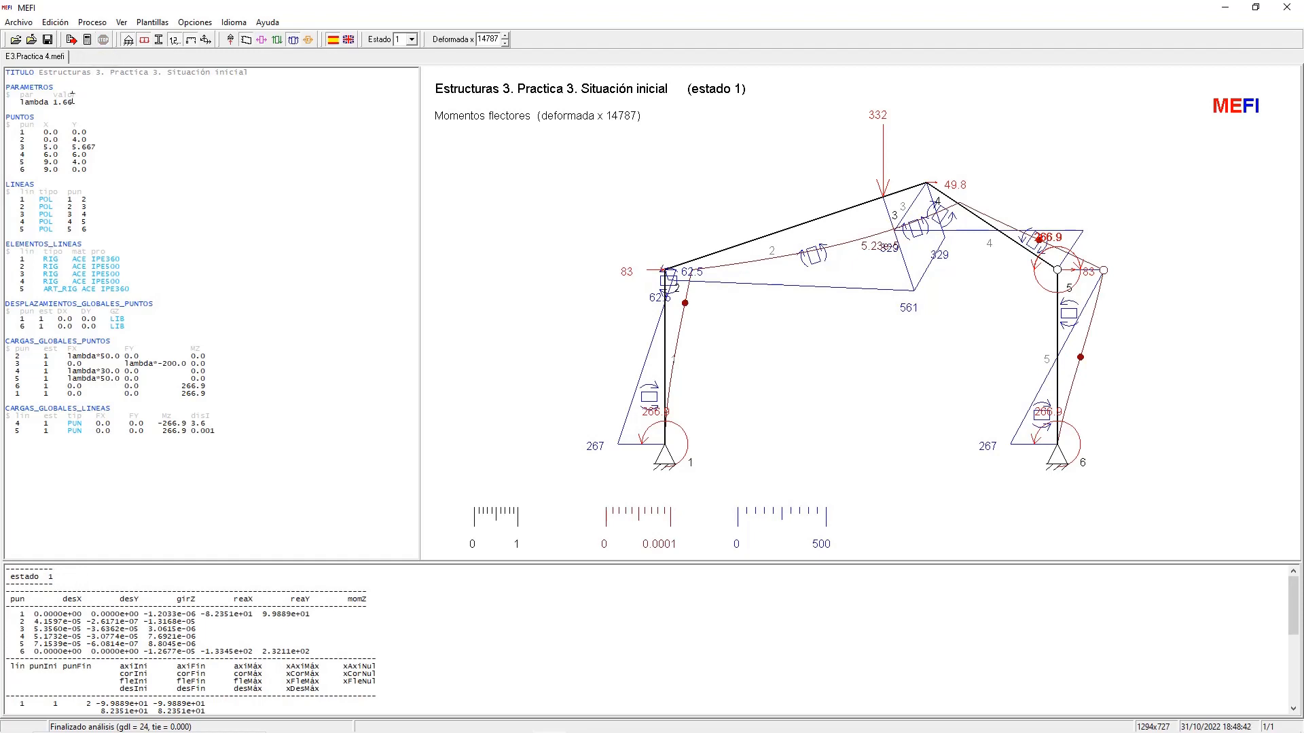
drag(75, 99, 69, 98)
click(76, 102)
text(8)
click(87, 40)
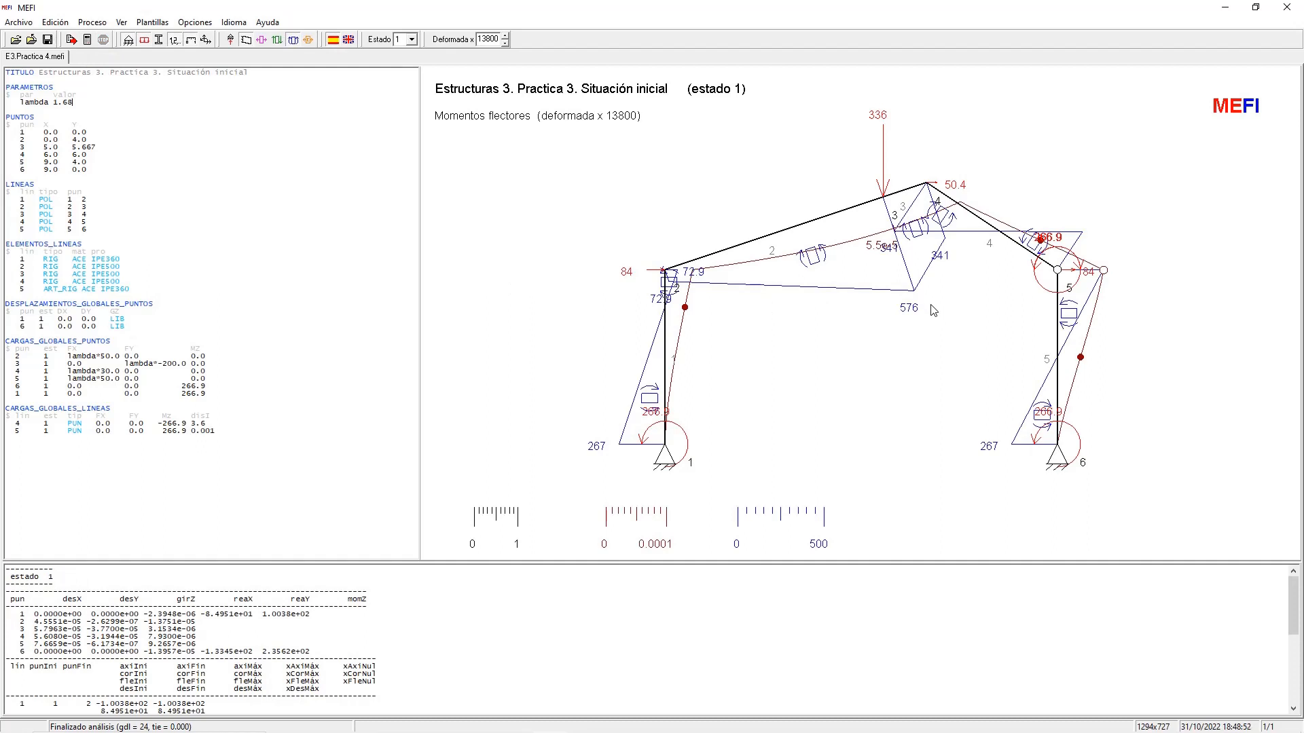
Refine the load factor by running trial analyses with lambda 1.675 and 1.676
key(shift+Left)
text(7)
click(87, 40)
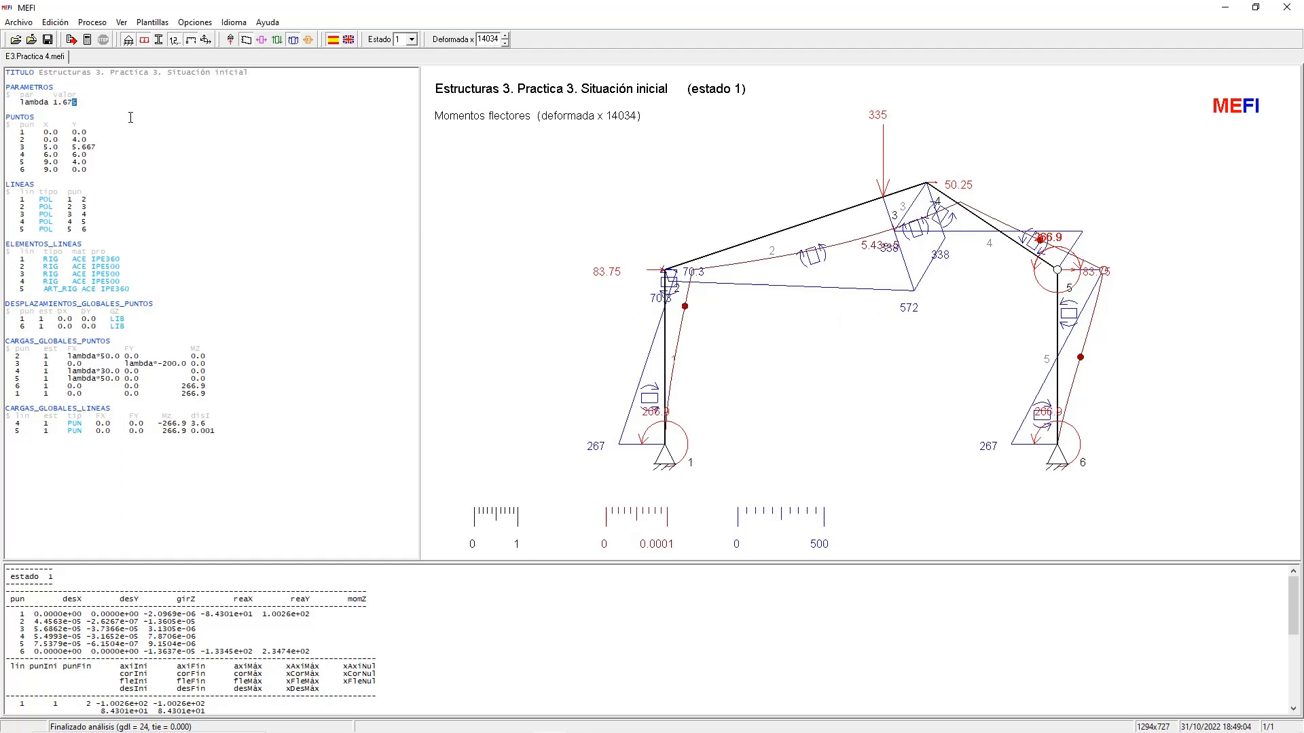
text(6)
click(88, 40)
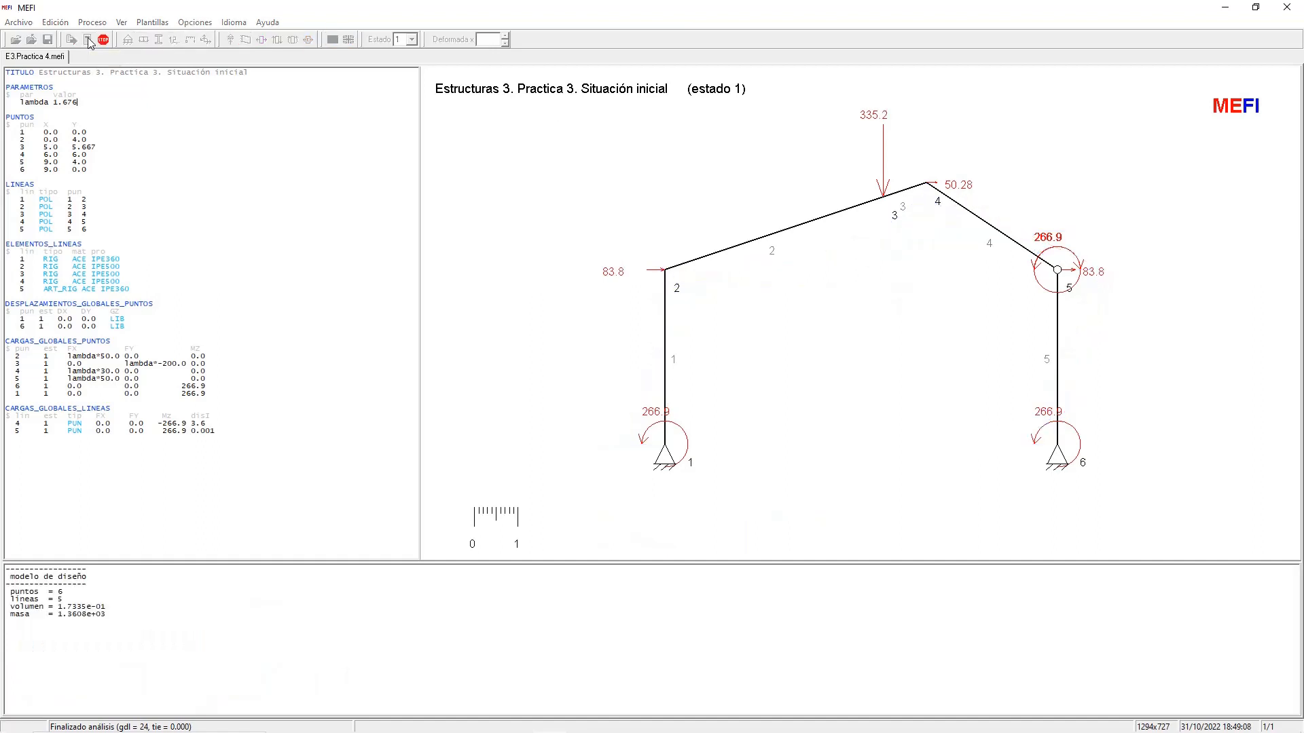
Try lambda 1.677 and rerun the analysis
key(shift+Left)
text(7)
click(87, 40)
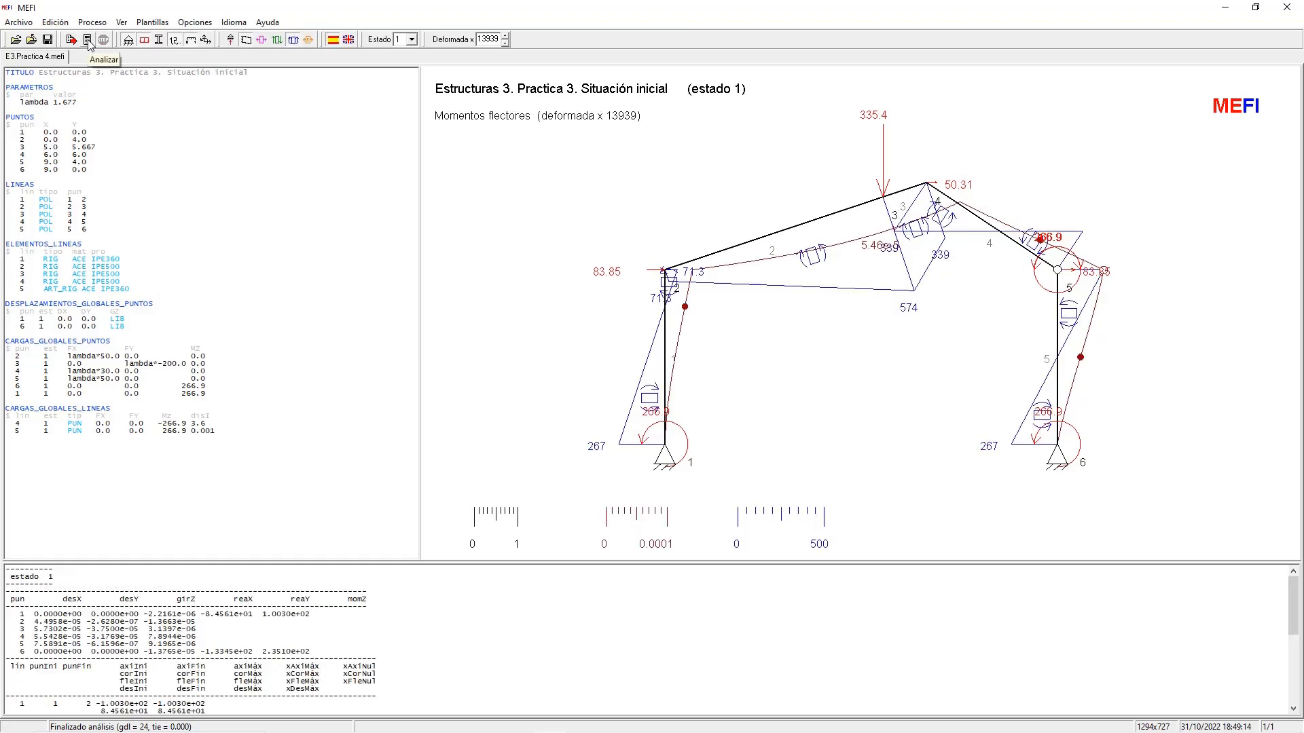
Set lambda to 1.678, rerun the analysis and hide the deformed shape
key(BackSpace)
text(8)
click(87, 40)
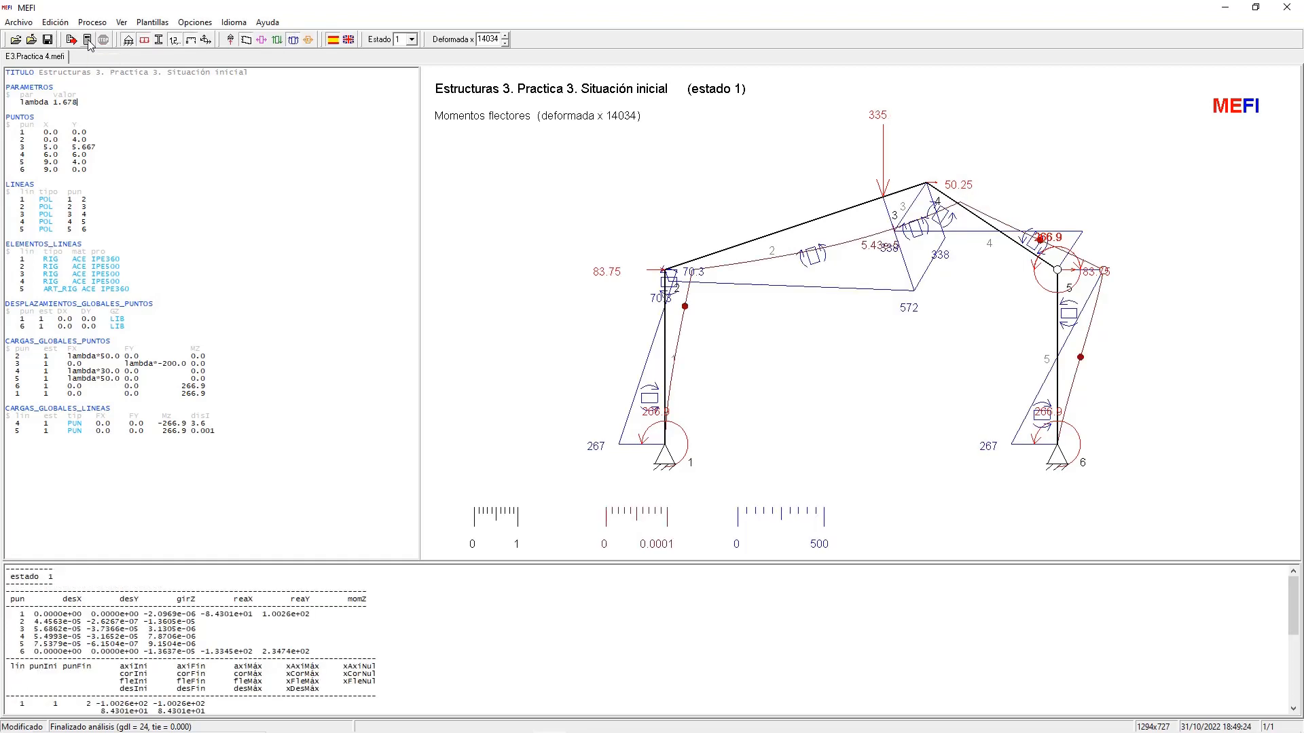
click(87, 40)
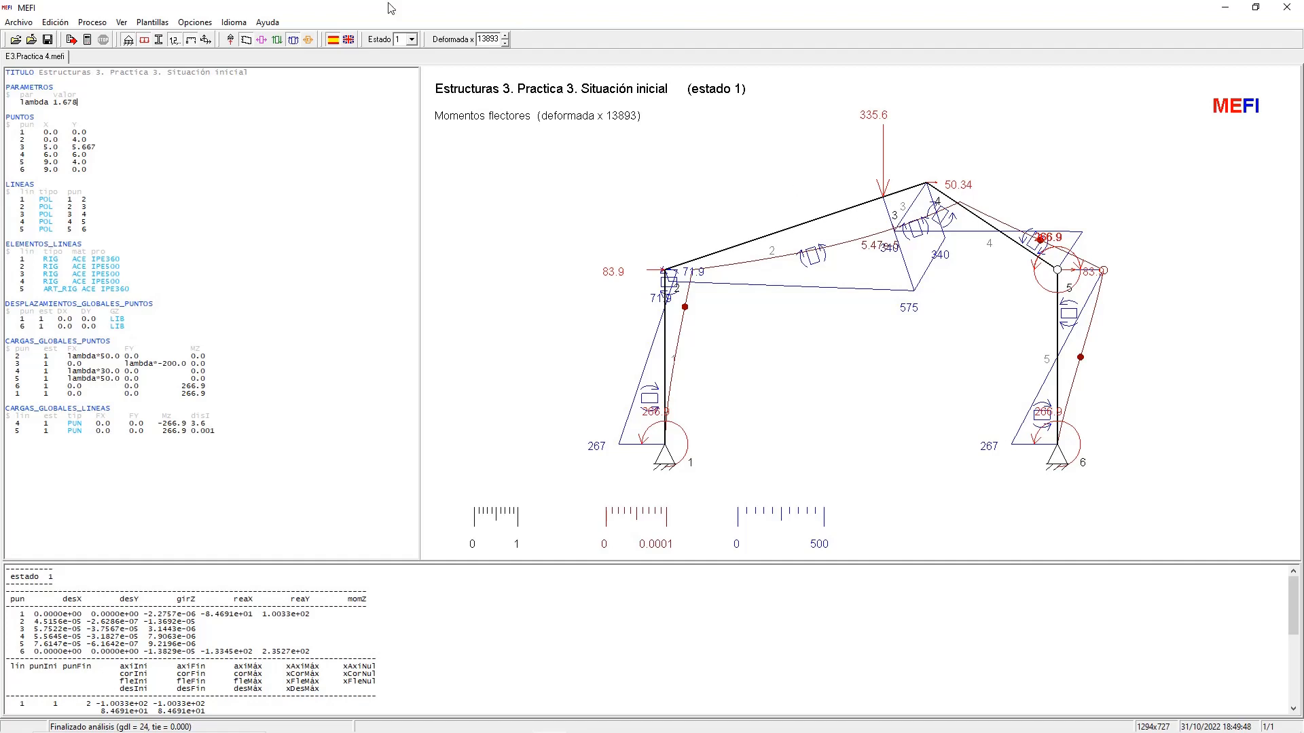
click(246, 40)
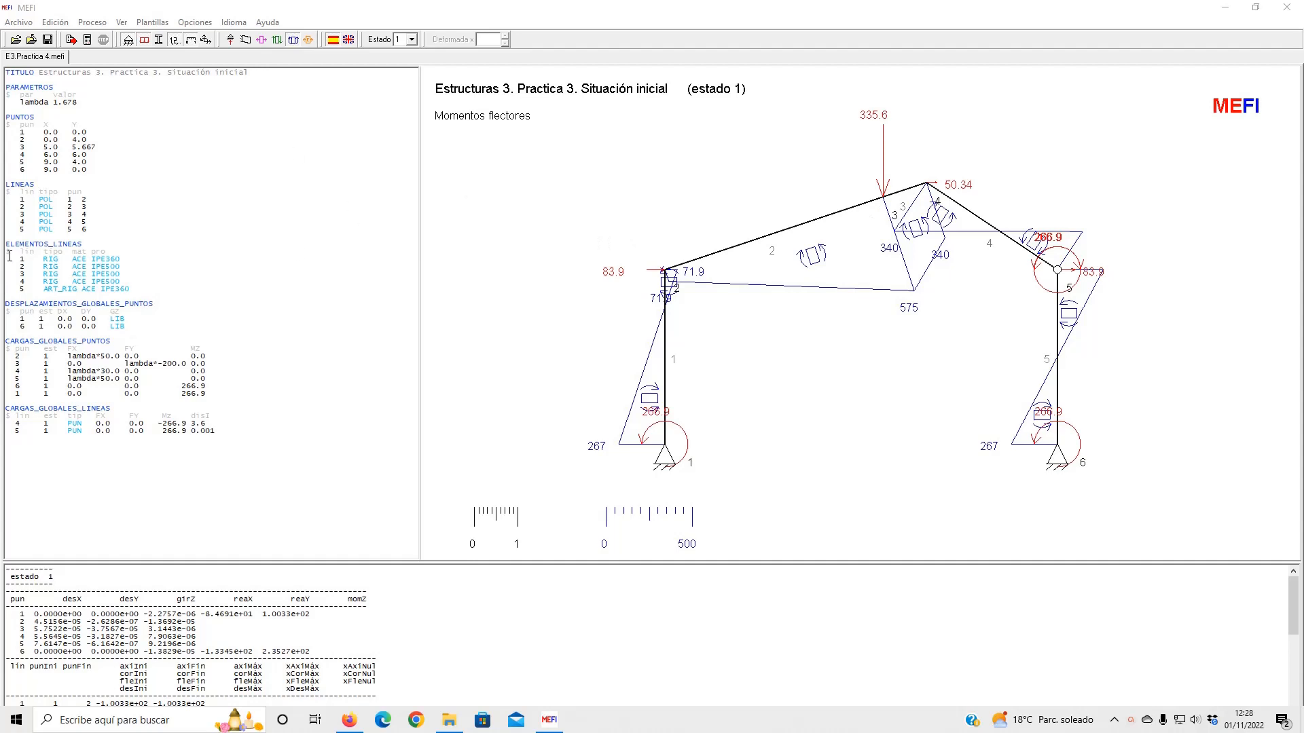
Change the element type of line 2 to RIG_ART to hinge its end at point 3, and update the model
click(60, 271)
click(61, 267)
text(_)
text(AE)
text(T)
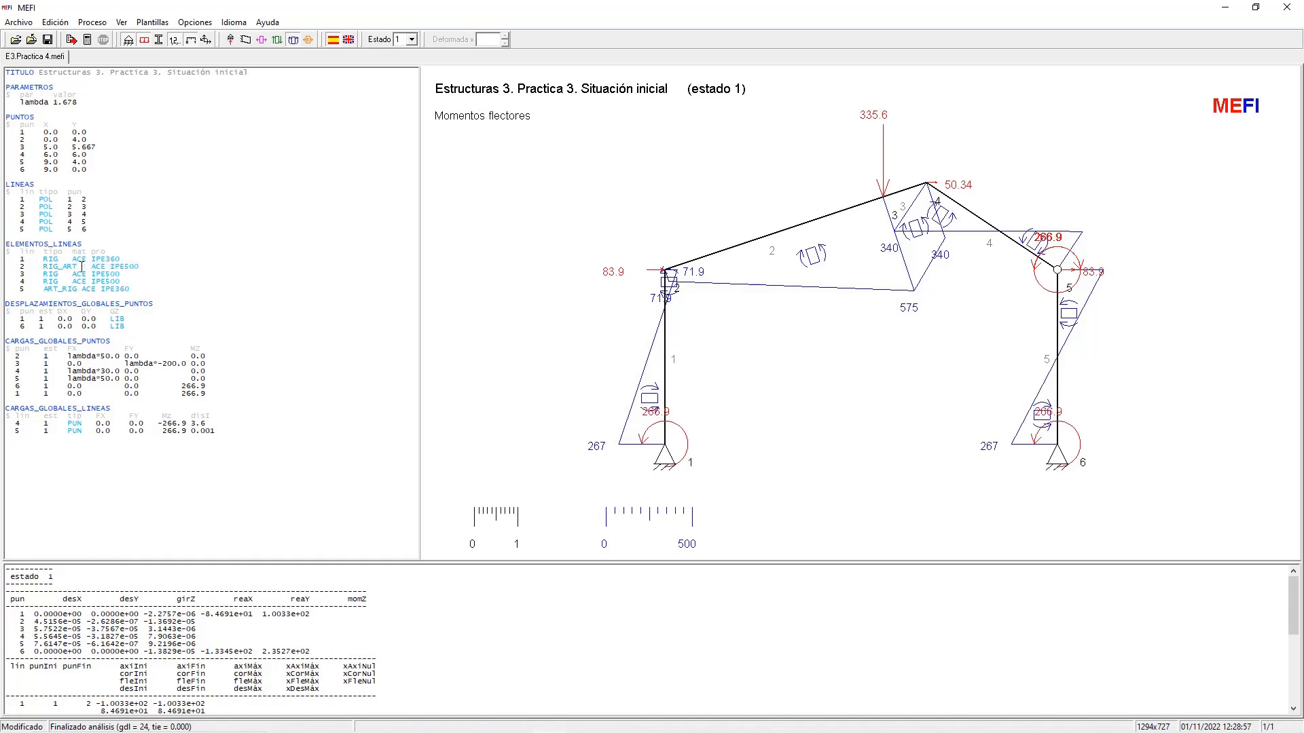
click(71, 40)
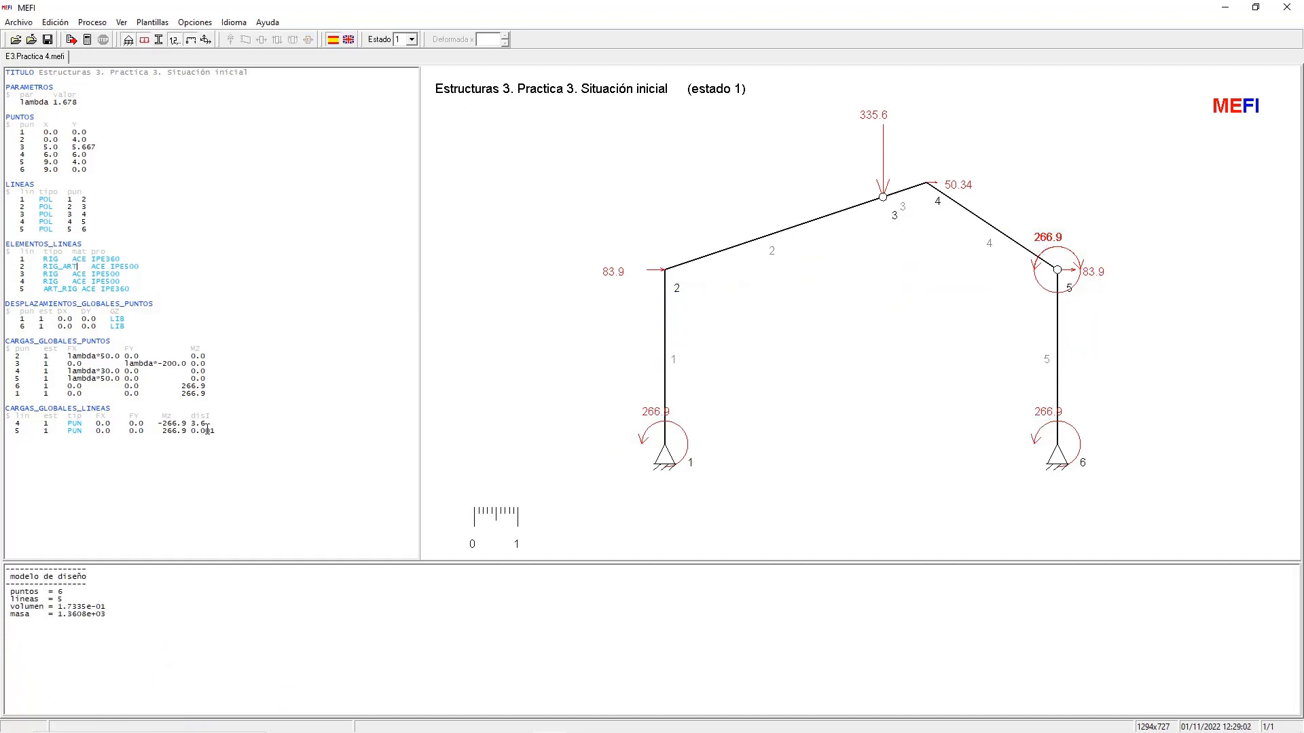
Add a PUN line load on line 2, state 1, with forces 0.0 and moment 574.7 at distance 5.266
key(Return)
text(2     1    PUN)
text(   0.0)
text(574,7)
text(5)
text(.266)
Add an opposite PUN load on line 3, state 1, with forces 0.0 and moment -574.7 at distance 0.001, and run the analysis
text(PUN)
text(   0.0    0.0)
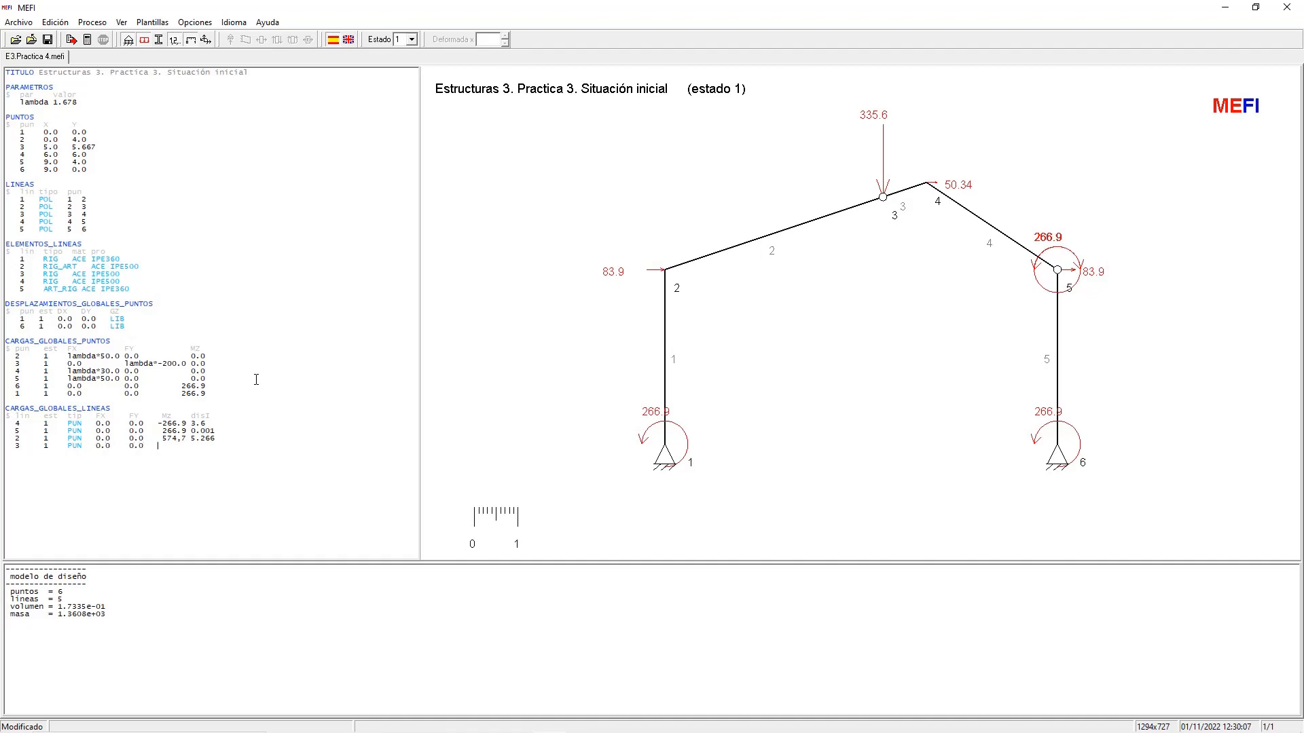
text(    -574.7 0.001)
click(72, 41)
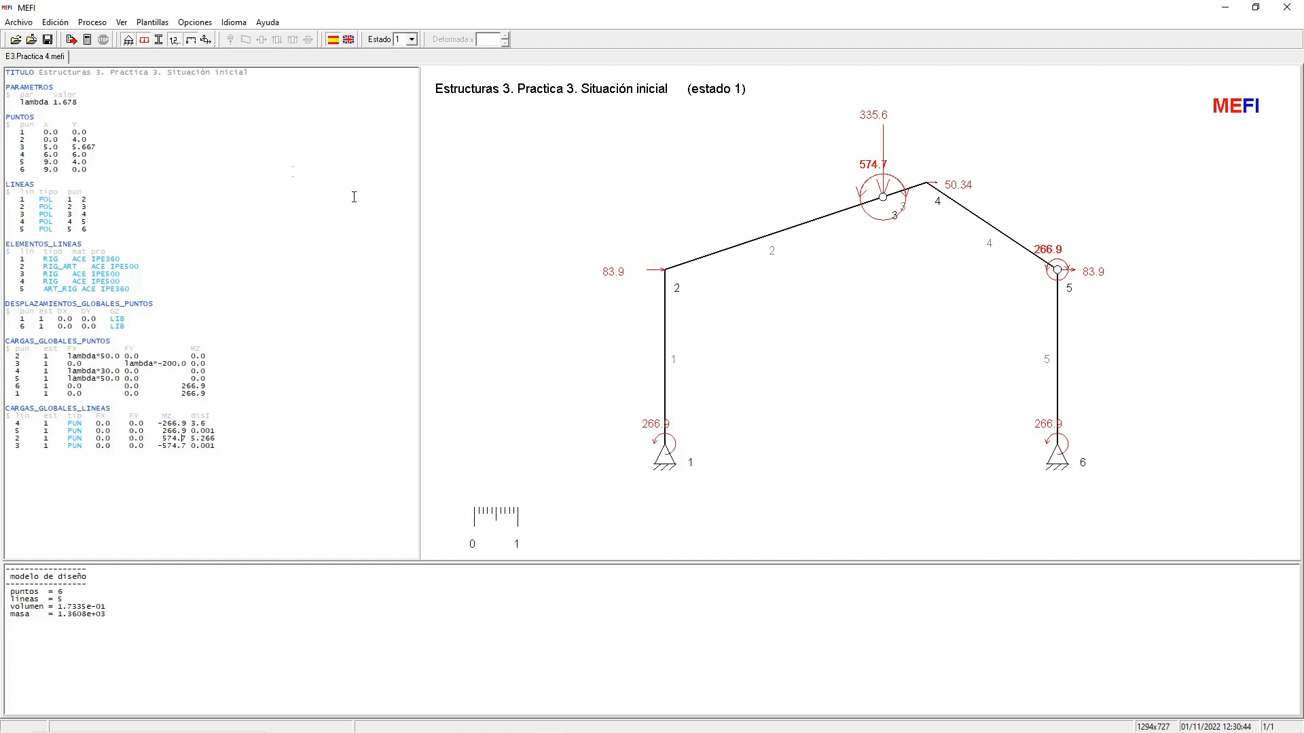
click(87, 40)
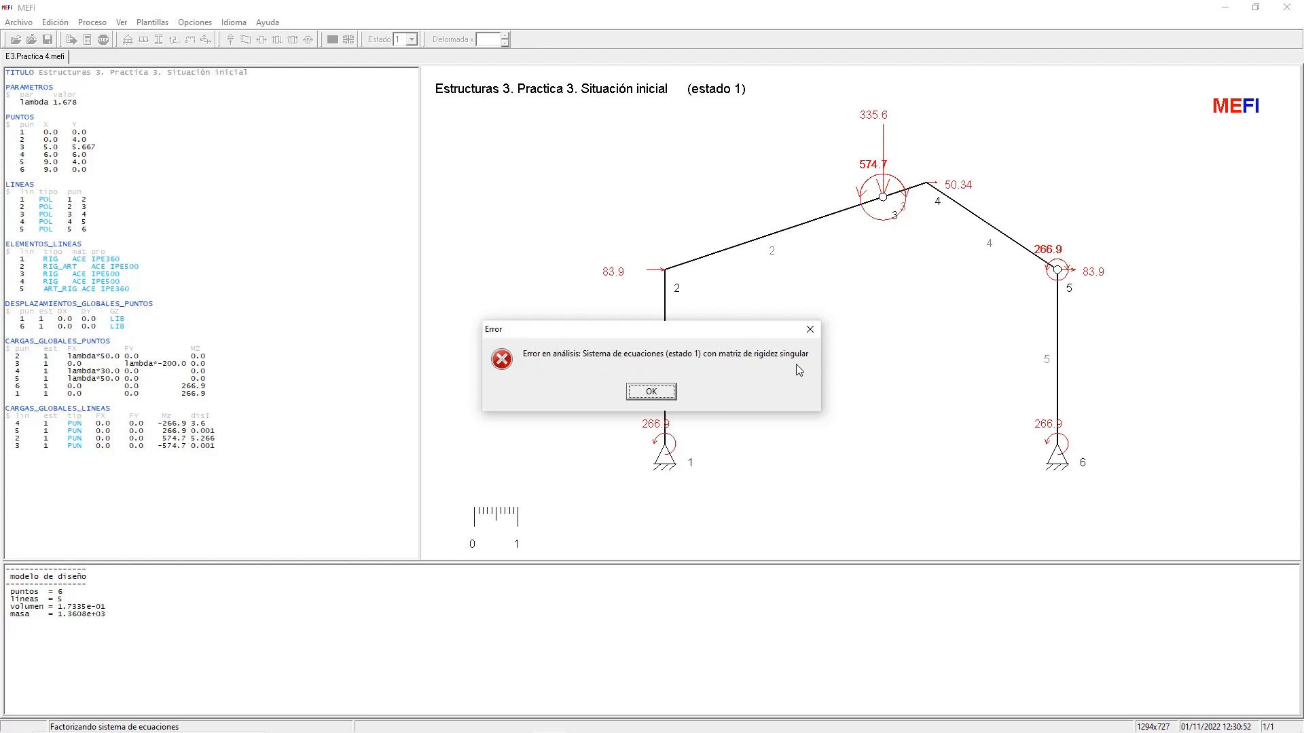
click(653, 393)
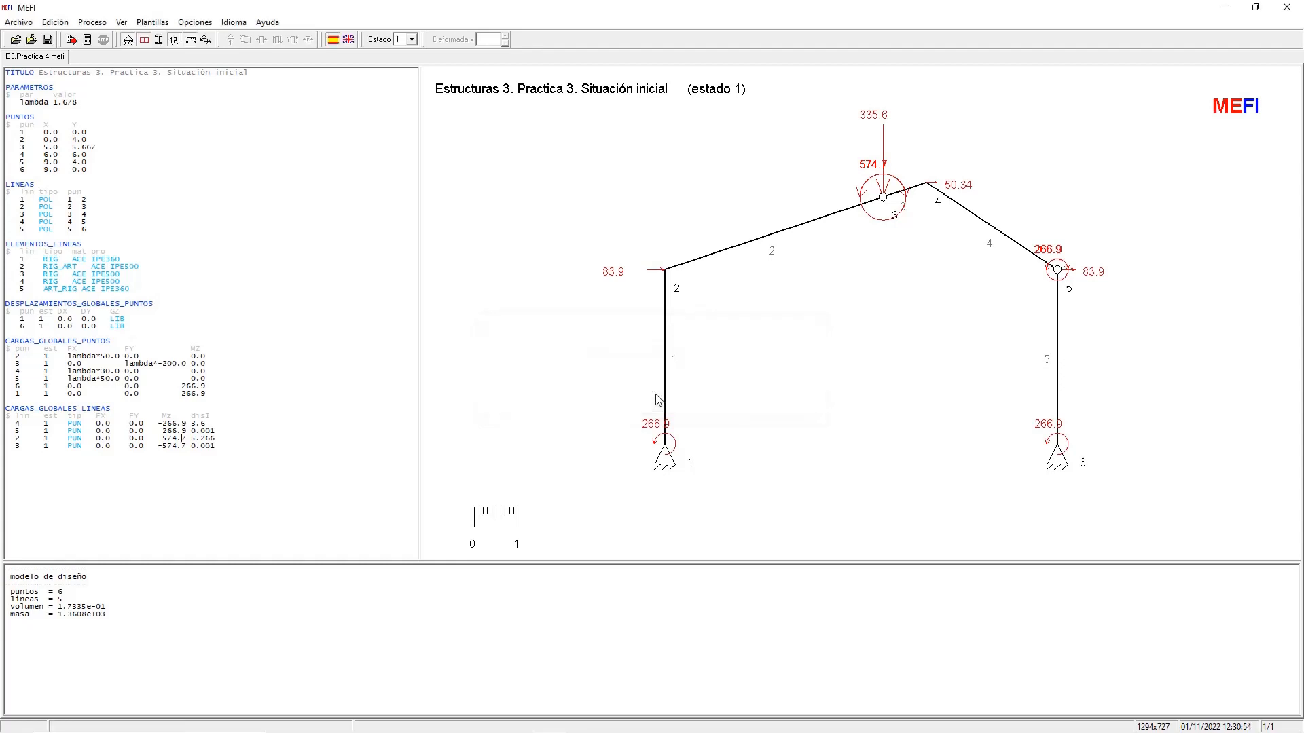